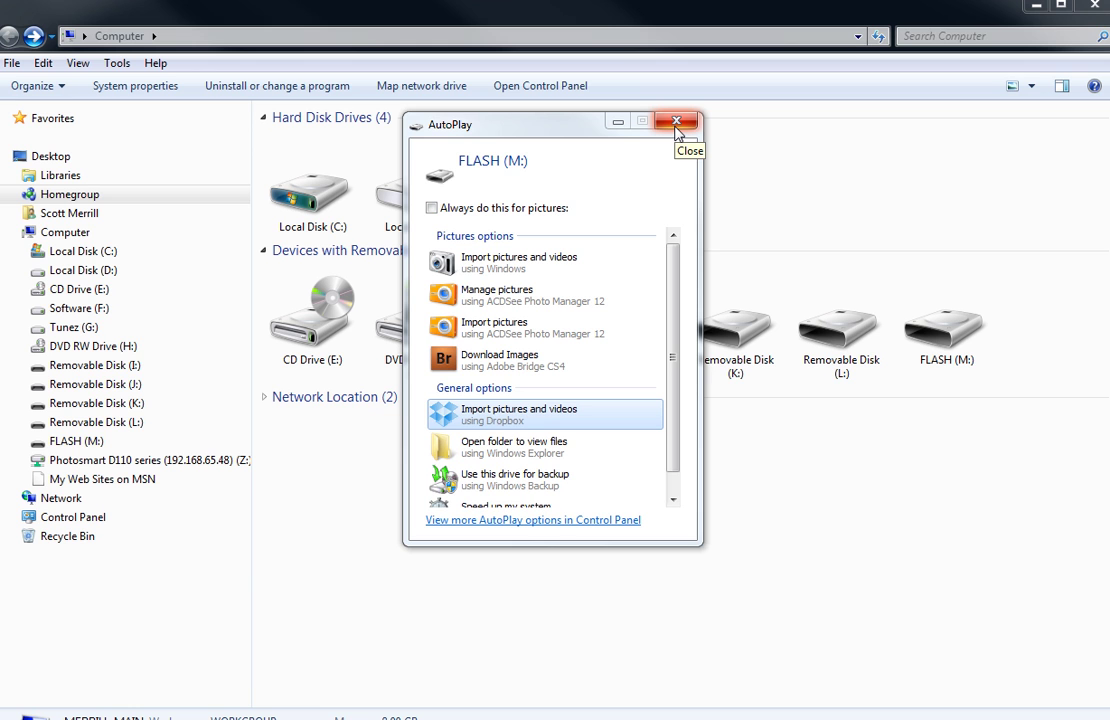
Step: Close the FLASH (M:) AutoPlay prompt and open the drive, showing its two folders and JPG photos
{"action": "left_click", "coordinate": [676, 122]}
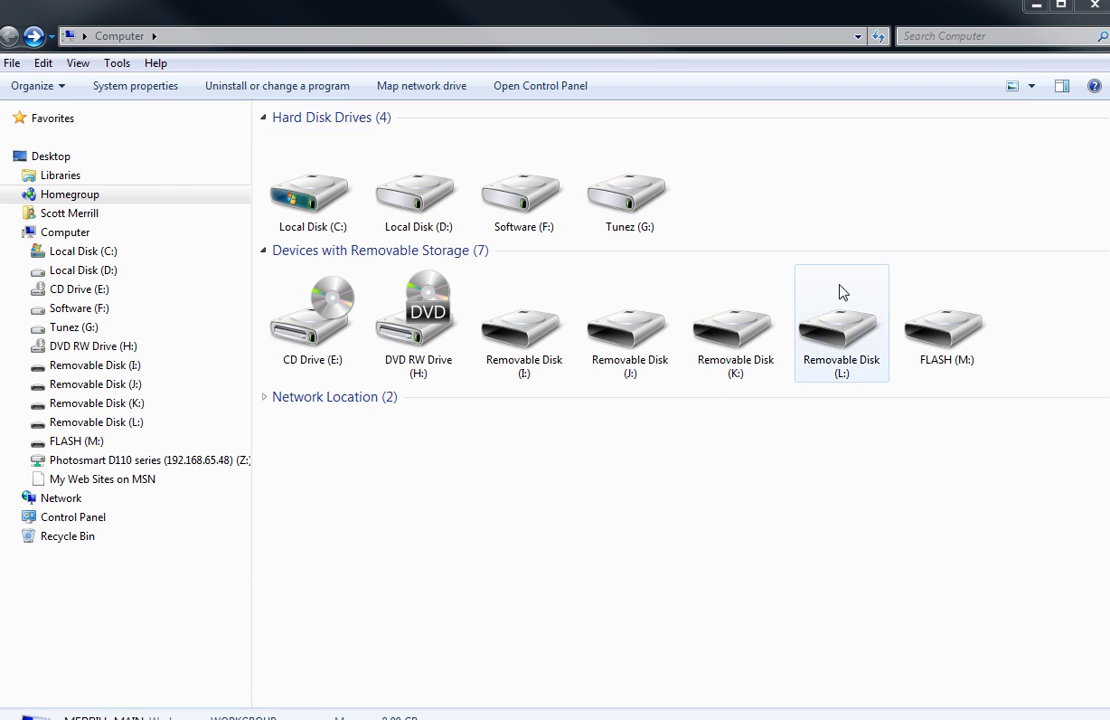
{"action": "double_click", "coordinate": [947, 366]}
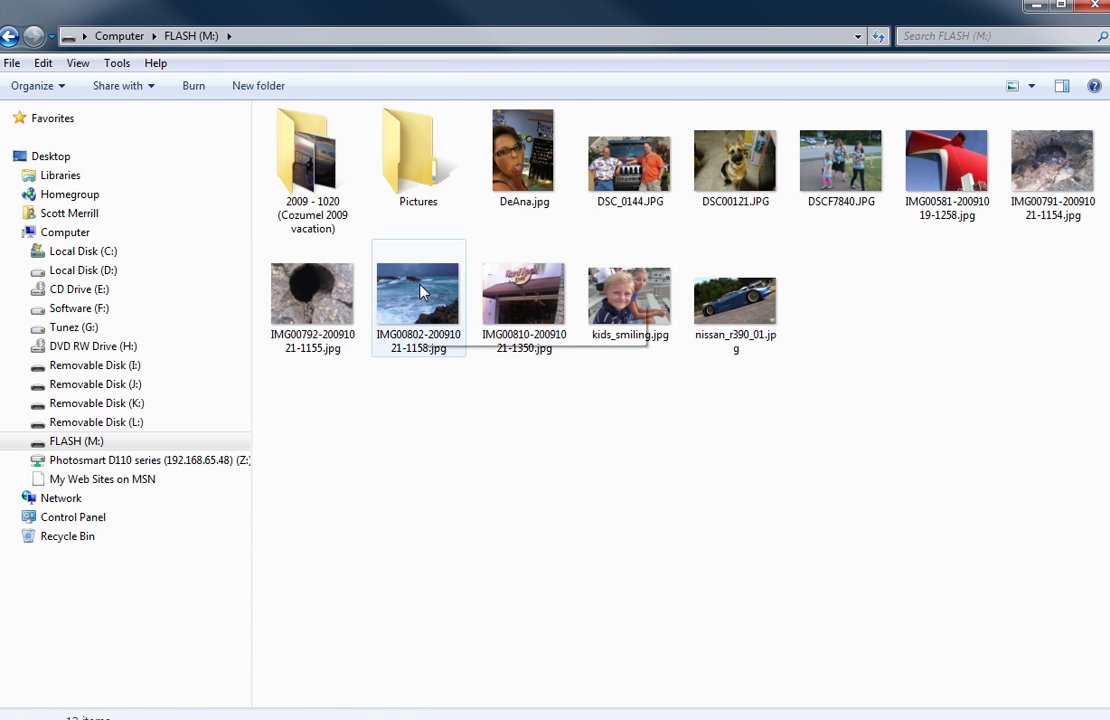
Step: Select all 13 items on FLASH (M:) and permanently delete them
{"action": "key", "text": "ctrl+a"}
{"action": "right_click", "coordinate": [309, 158]}
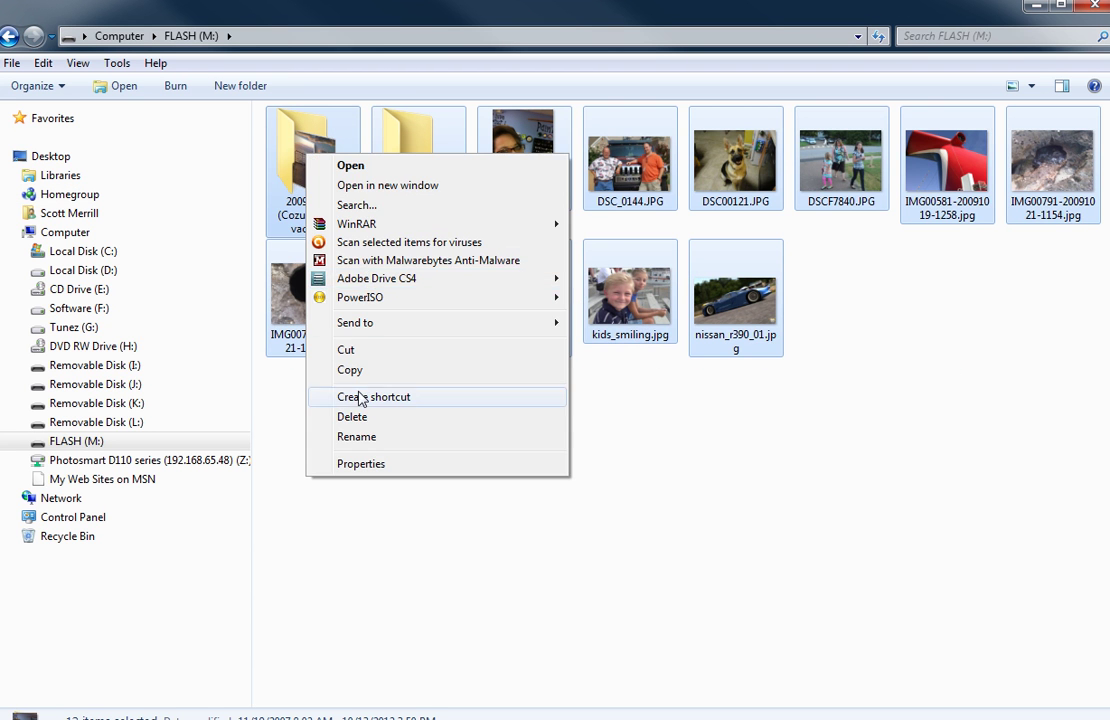
{"action": "left_click", "coordinate": [389, 418]}
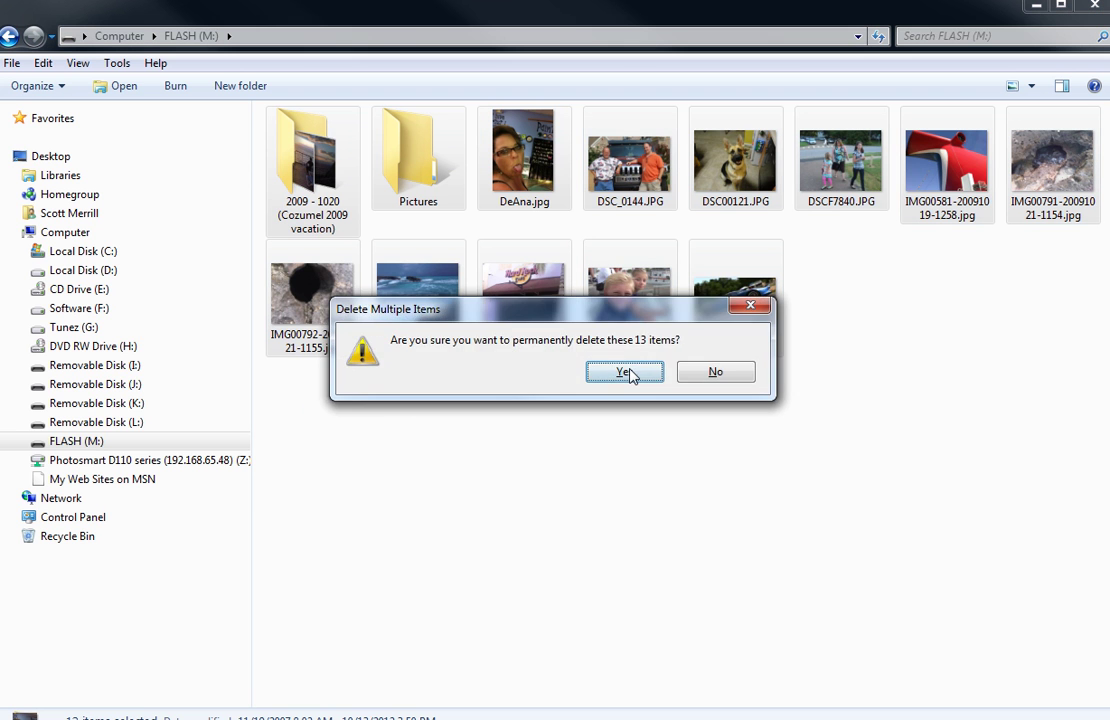
{"action": "left_click", "coordinate": [697, 372]}
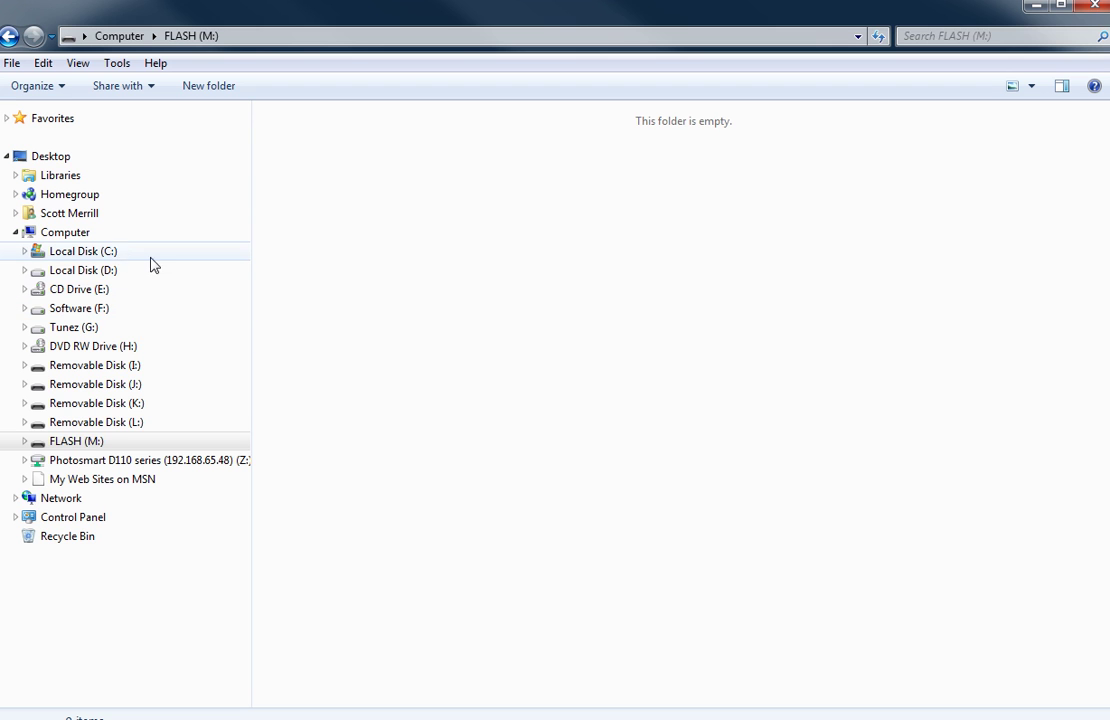
Step: Expand Libraries > Pictures in the navigation pane and open the Pictures library
{"action": "left_click", "coordinate": [15, 176]}
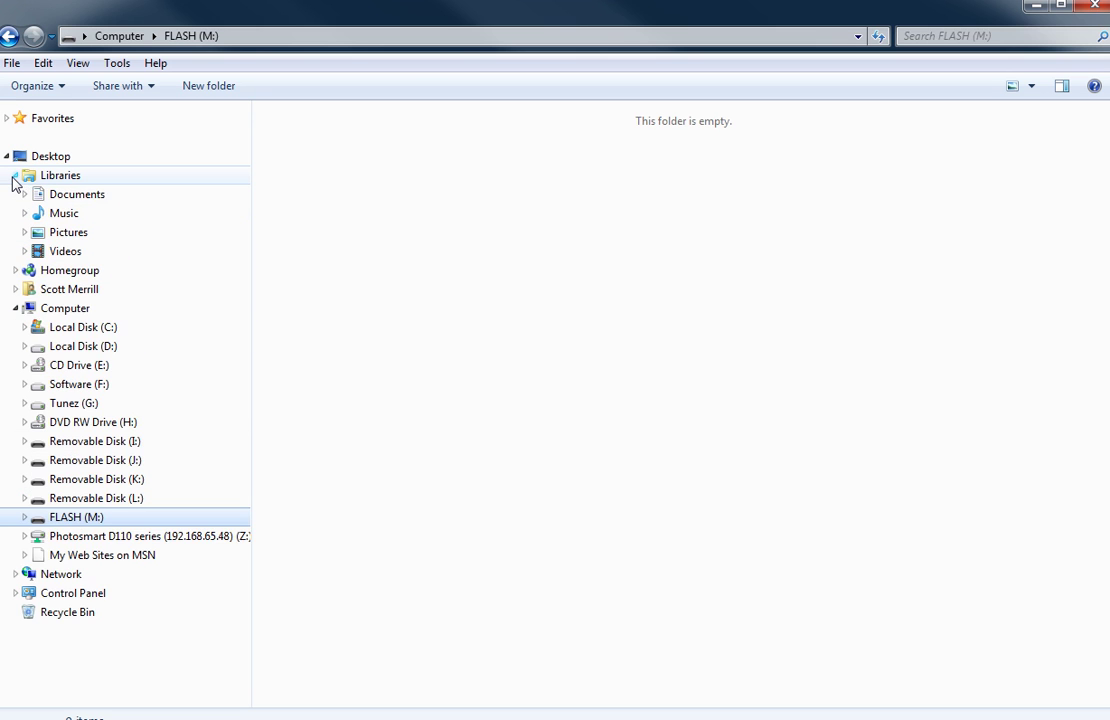
{"action": "left_click", "coordinate": [24, 232]}
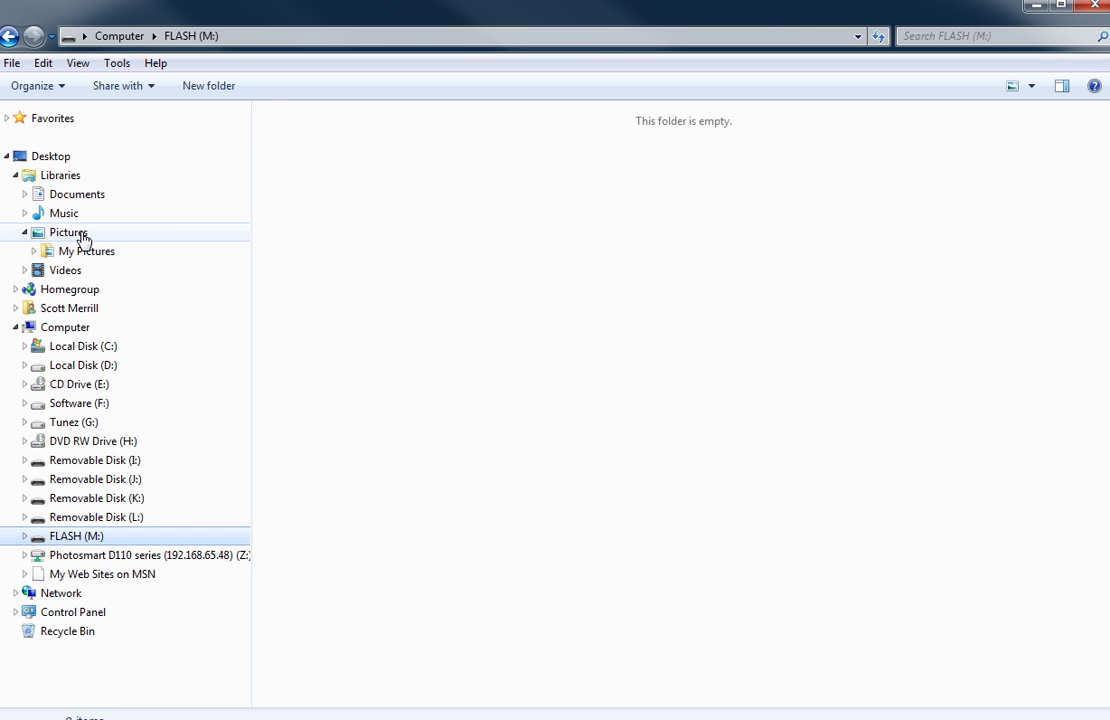
{"action": "left_click", "coordinate": [70, 233]}
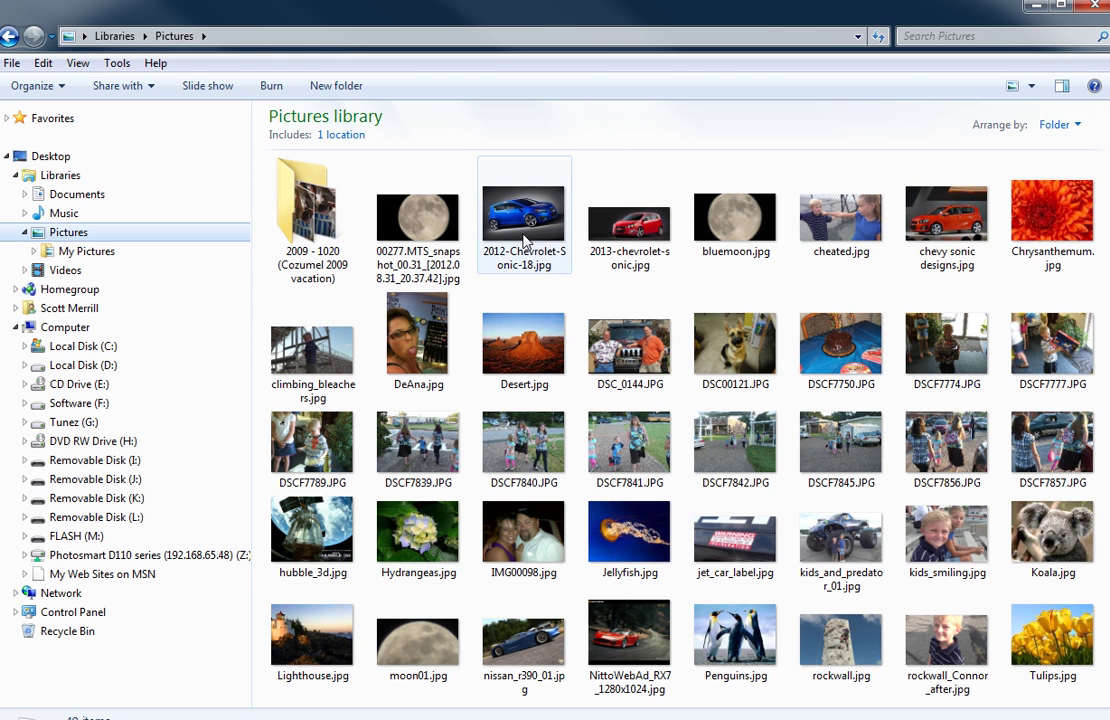
{"action": "mouse_move", "coordinate": [539, 271]}
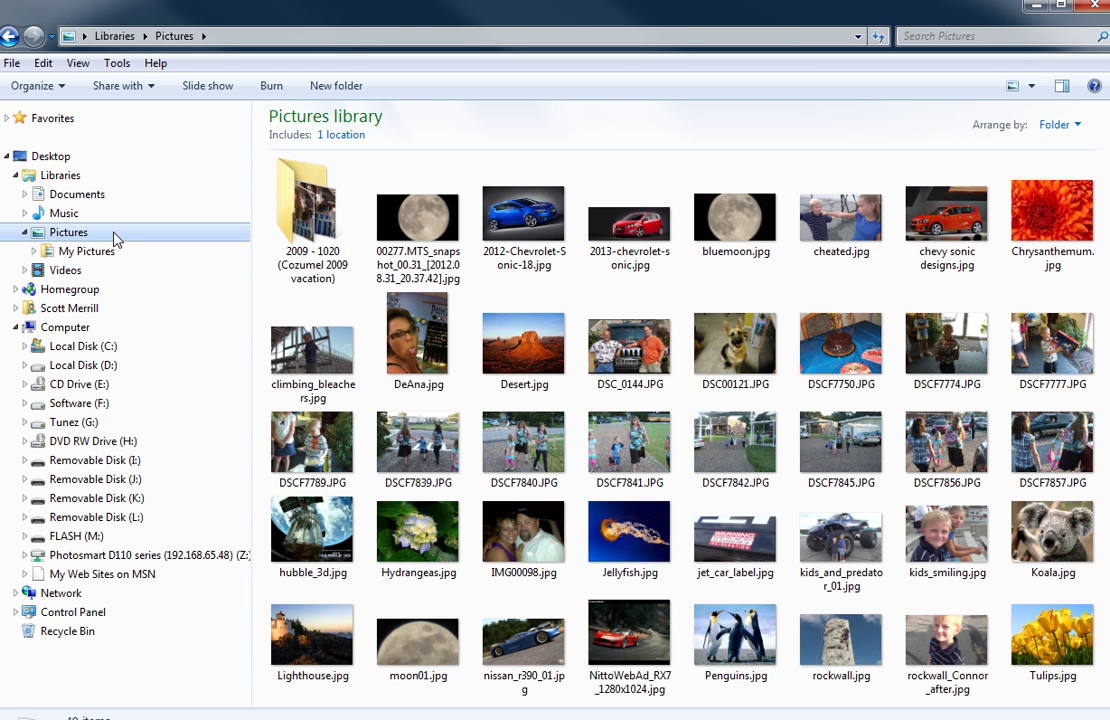
Step: Send the Pictures library (497 items, 198 MB) to FLASH (M:), then cancel the copy partway
{"action": "right_click", "coordinate": [113, 237]}
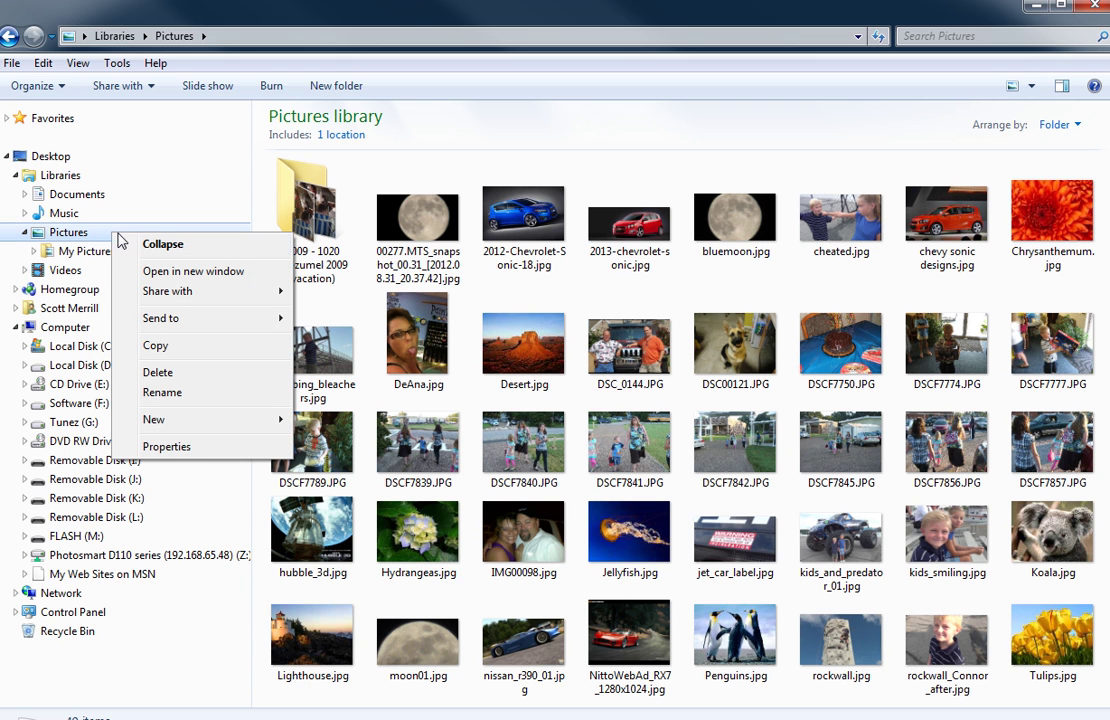
{"action": "mouse_move", "coordinate": [197, 322]}
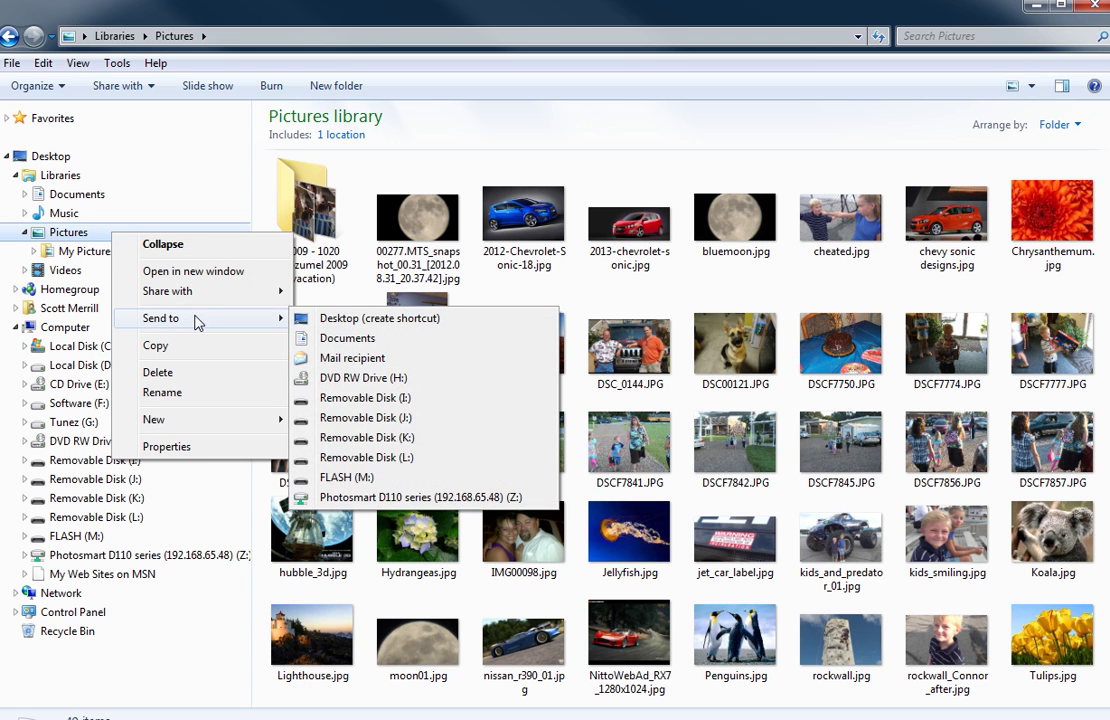
{"action": "left_click", "coordinate": [368, 480]}
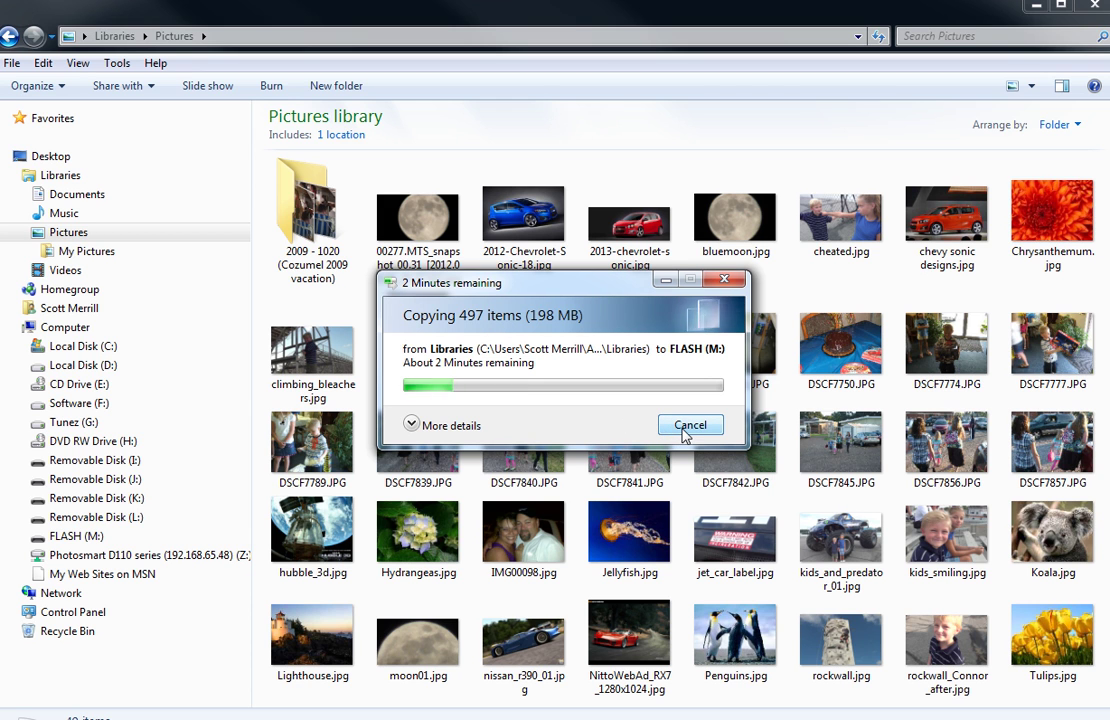
{"action": "left_click", "coordinate": [688, 428]}
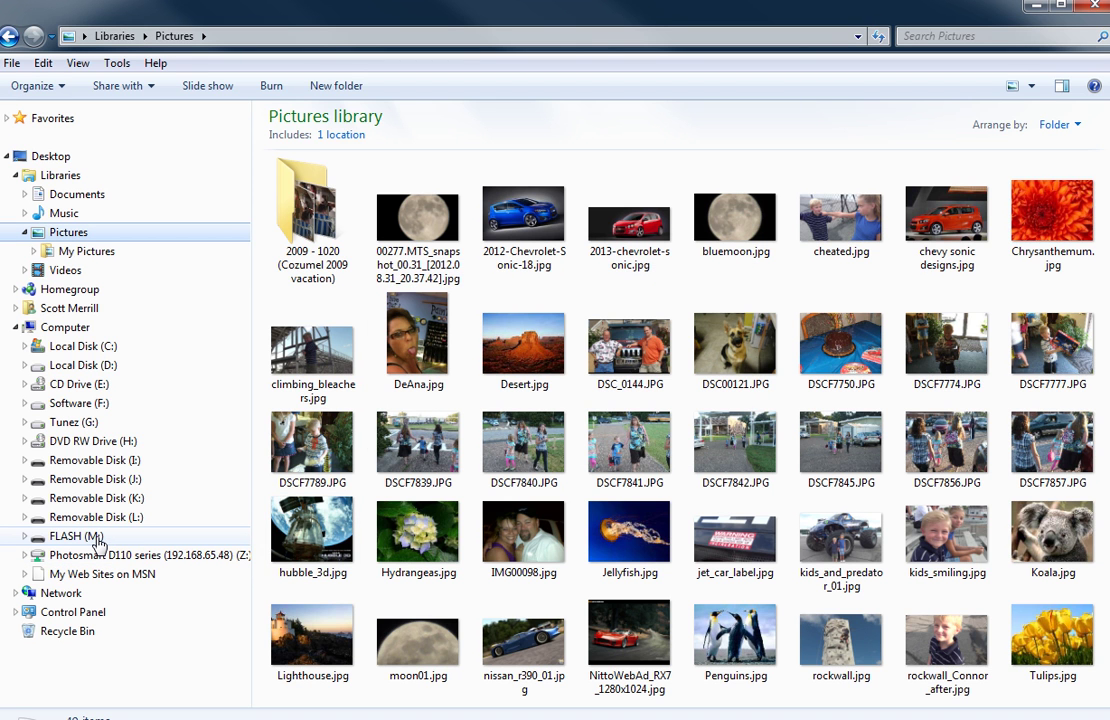
Step: Open Pictures > My Pictures on FLASH (M:) and show the copied photos as Medium Icons
{"action": "left_click", "coordinate": [78, 537]}
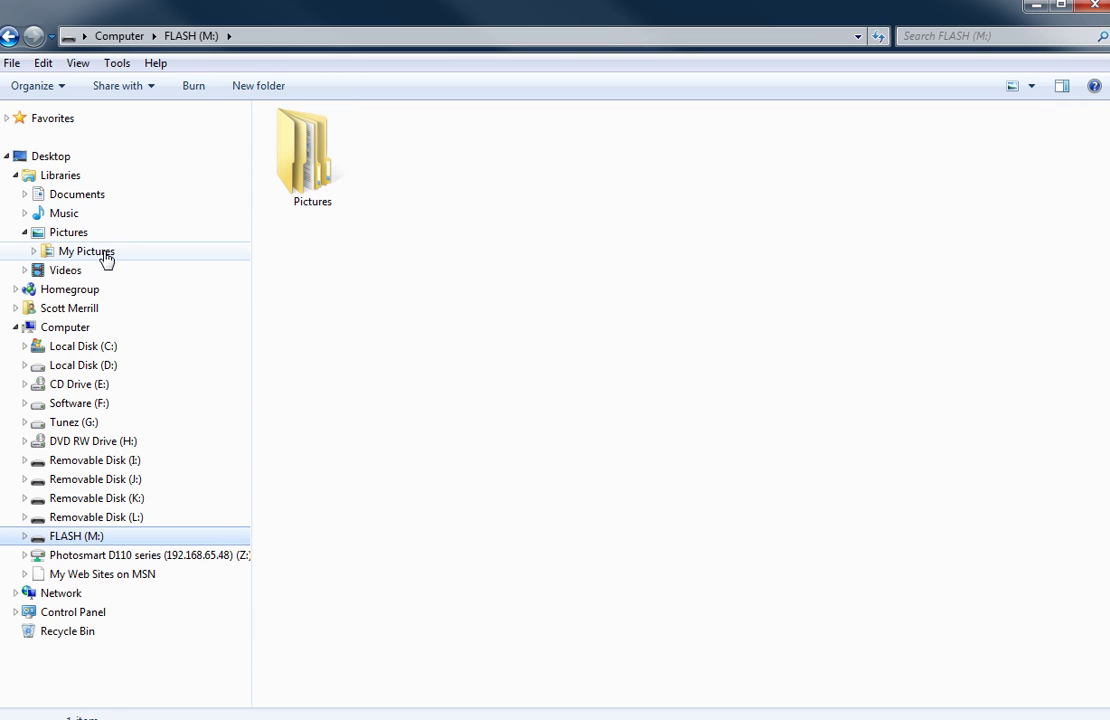
{"action": "double_click", "coordinate": [305, 188]}
{"action": "double_click", "coordinate": [305, 188]}
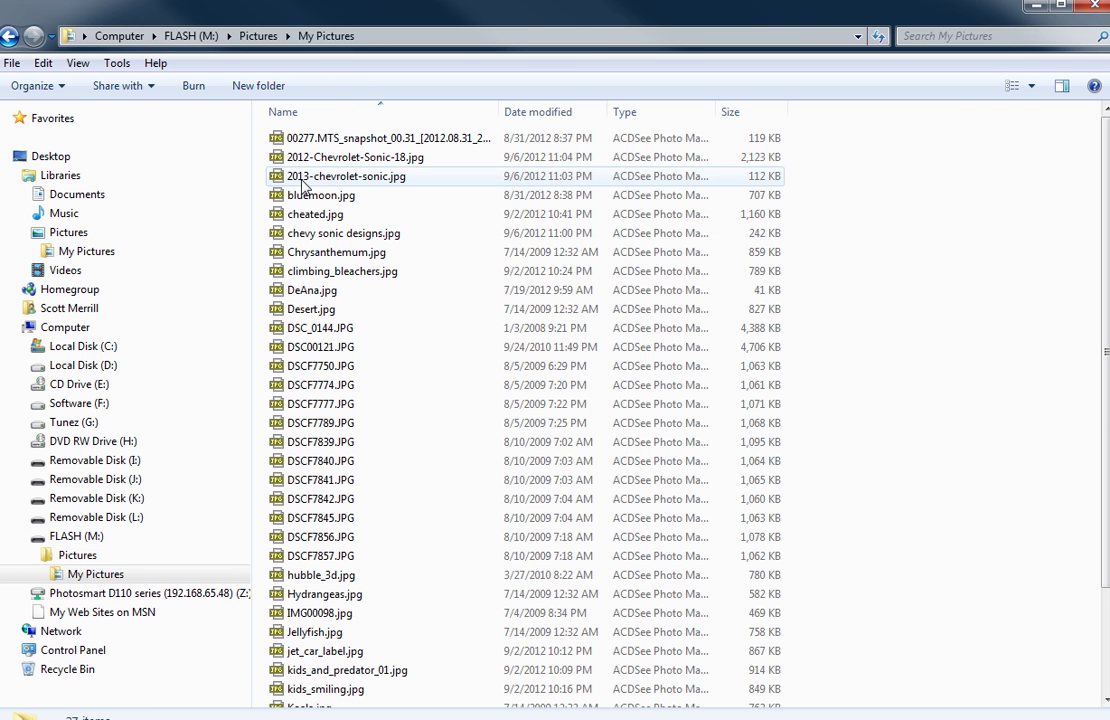
{"action": "left_click", "coordinate": [1033, 87]}
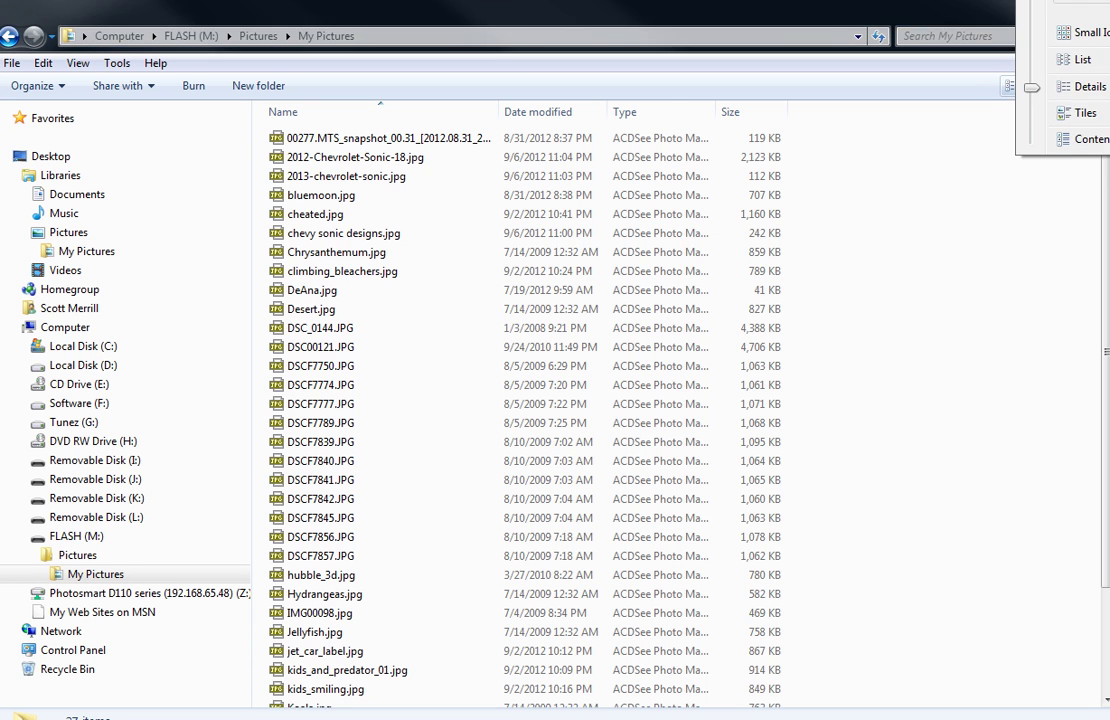
{"action": "left_click", "coordinate": [935, 1]}
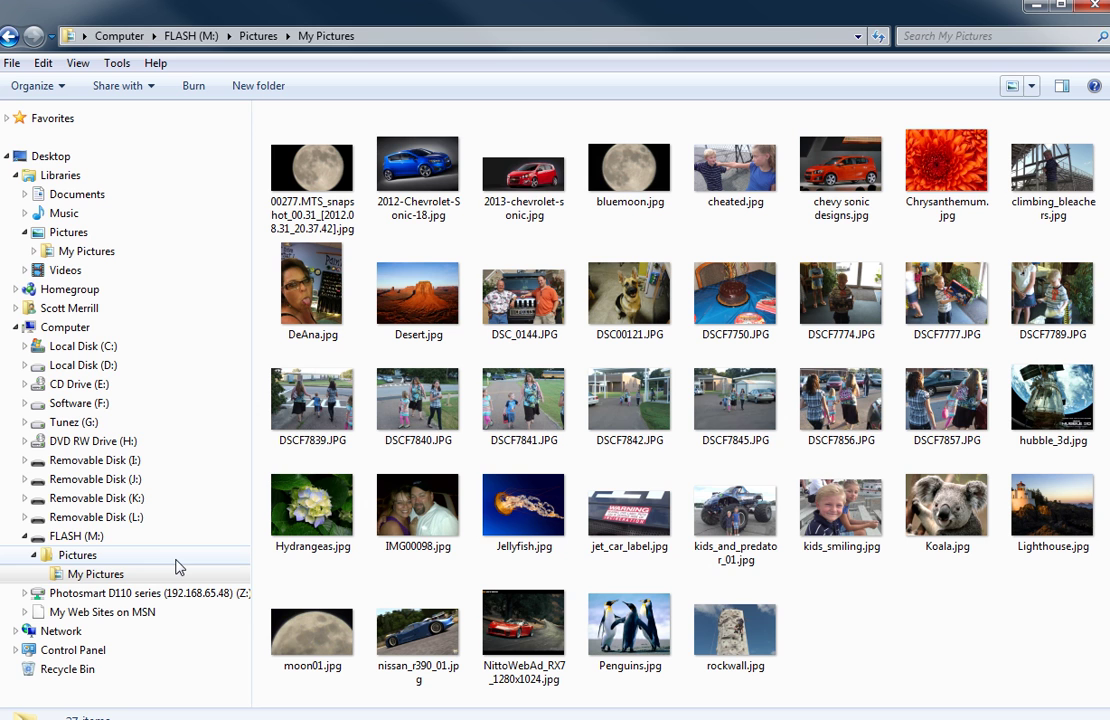
{"action": "left_click", "coordinate": [171, 573]}
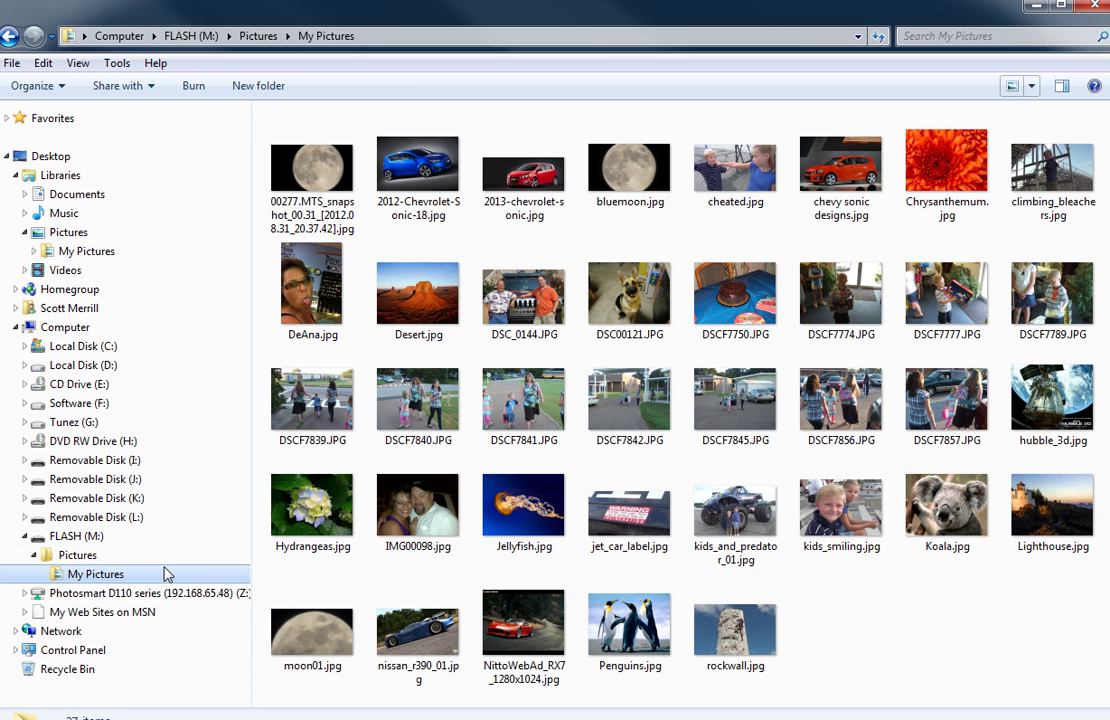
Step: Go back to the library's own My Pictures folder, with photos through Tulips.jpg
{"action": "left_click", "coordinate": [89, 253]}
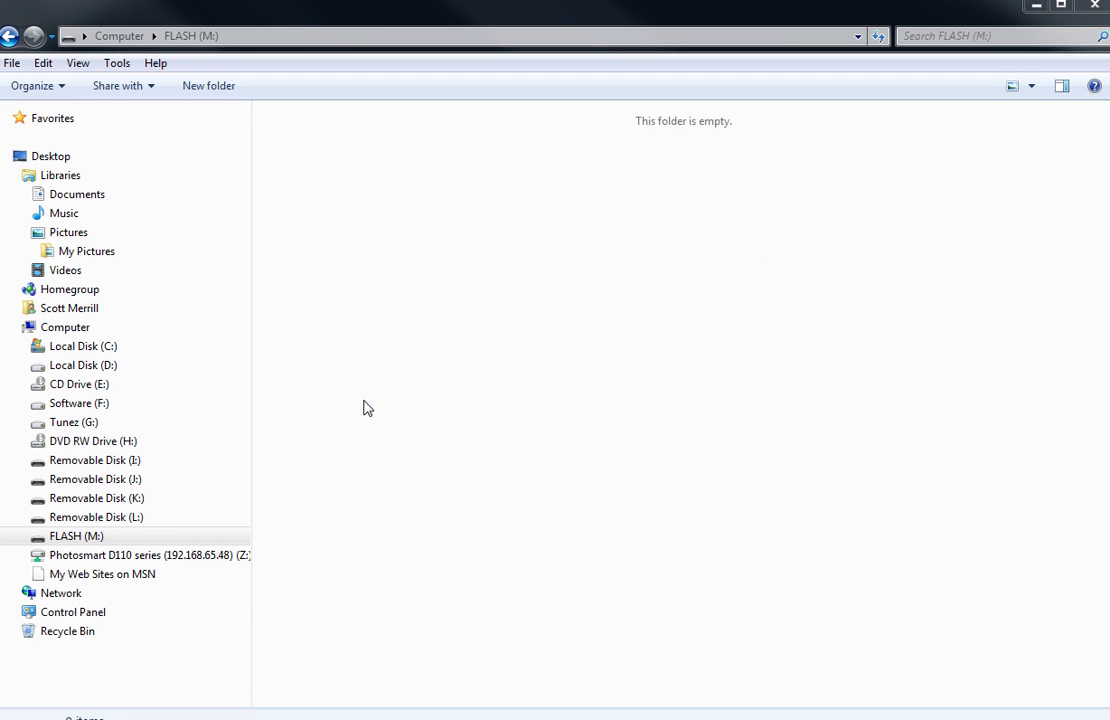
{"action": "left_click", "coordinate": [88, 252]}
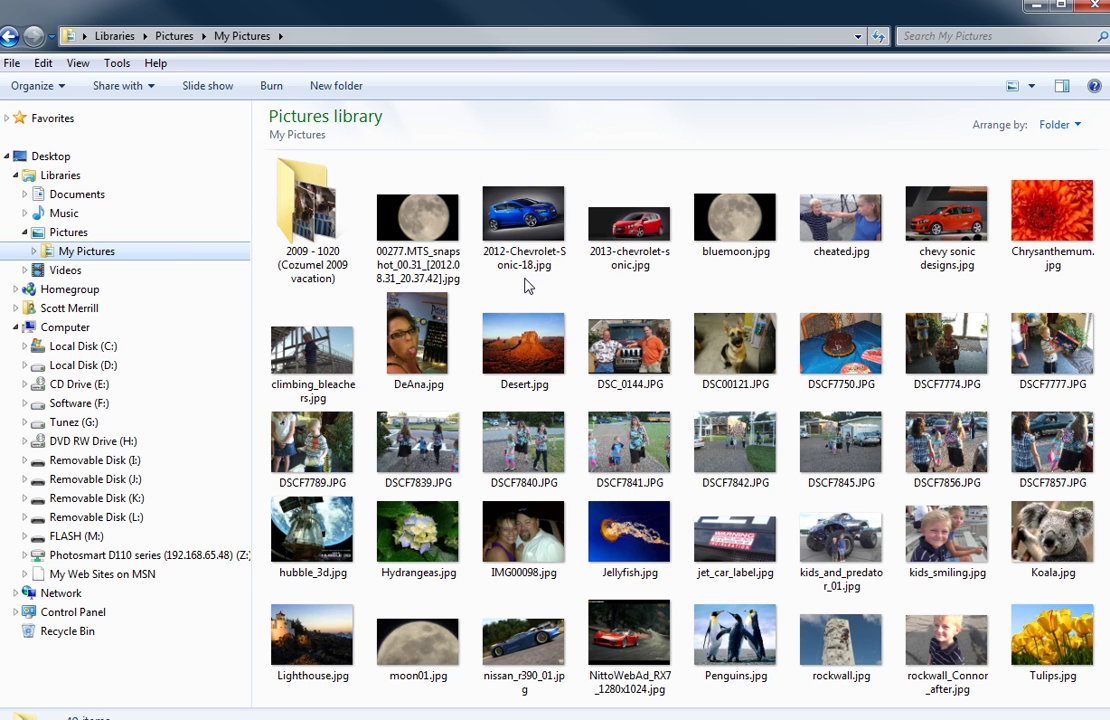
Step: Select eight photos: moon snapshot, DSC_0144, DSCF7839, Jellyfish, NittoWebAd_RX7, nissan_r390_01, rockwall_Connor_after, cheated
{"action": "left_click", "coordinate": [448, 230]}
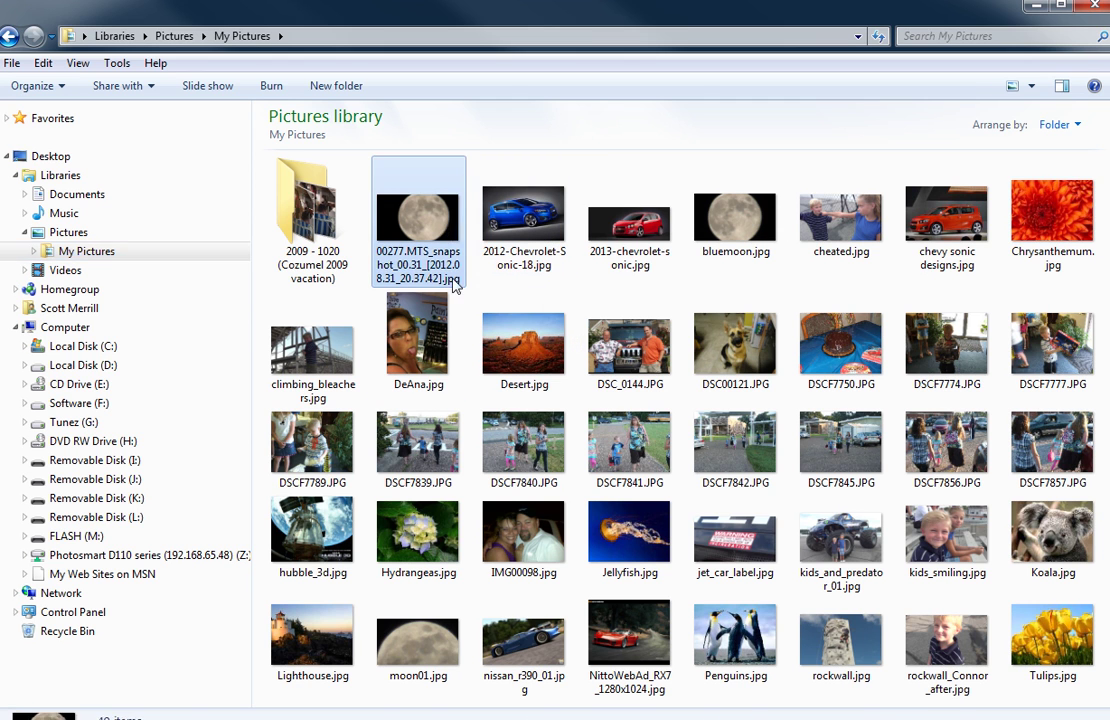
{"action": "left_click", "coordinate": [632, 348], "text": "ctrl"}
{"action": "left_click", "coordinate": [440, 460], "text": "ctrl"}
{"action": "left_click", "coordinate": [600, 545], "text": "ctrl"}
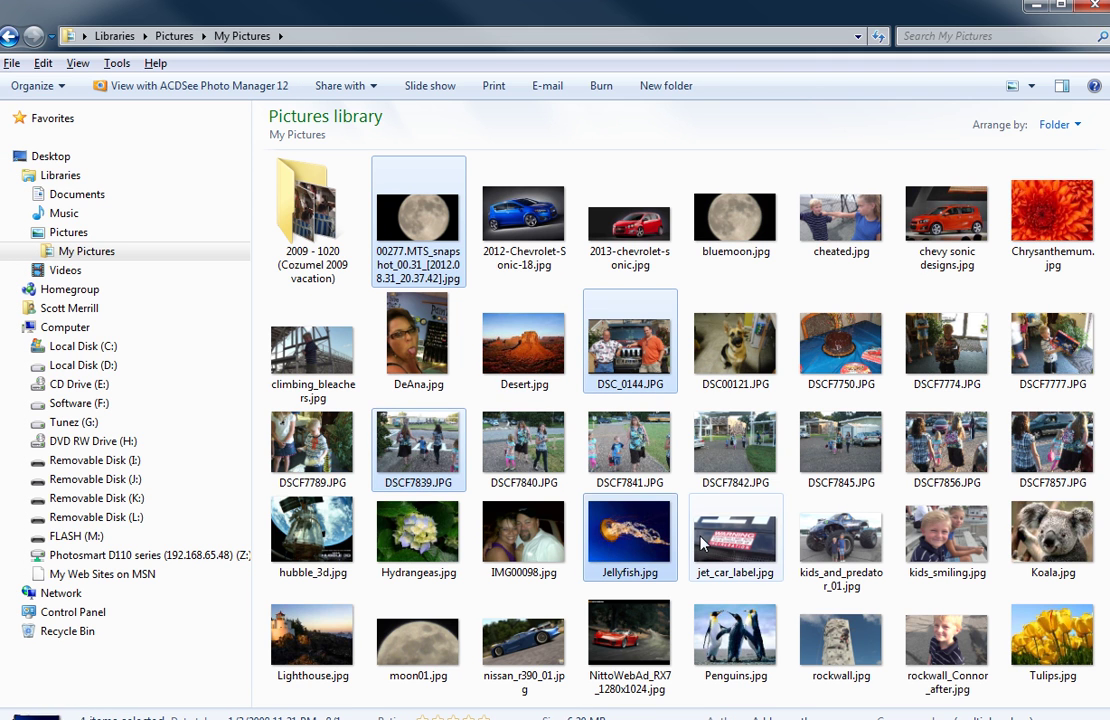
{"action": "left_click", "coordinate": [629, 635], "text": "ctrl"}
{"action": "left_click", "coordinate": [523, 640], "text": "ctrl"}
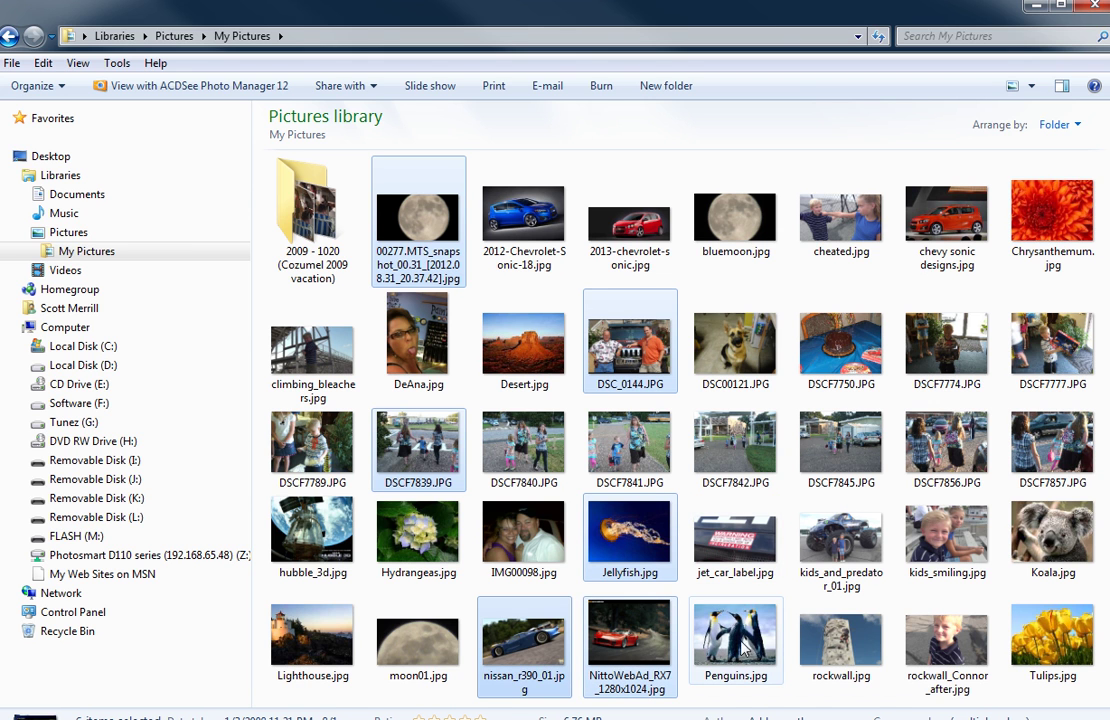
{"action": "left_click", "coordinate": [946, 640], "text": "ctrl"}
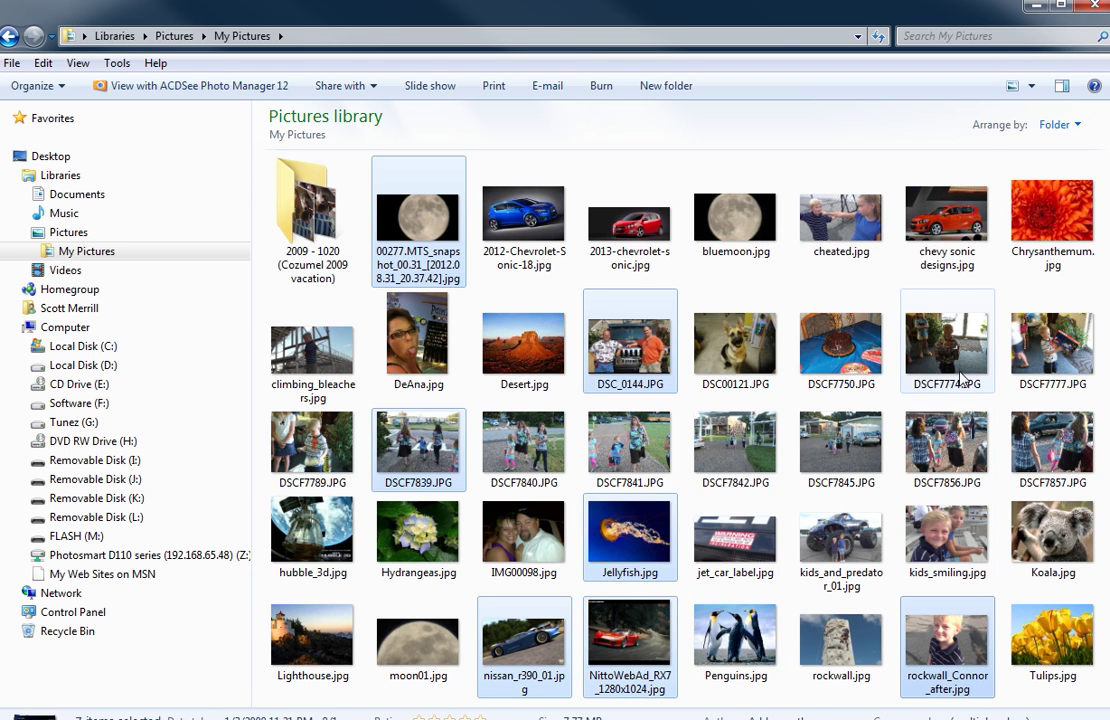
{"action": "left_click", "coordinate": [866, 240], "text": "ctrl"}
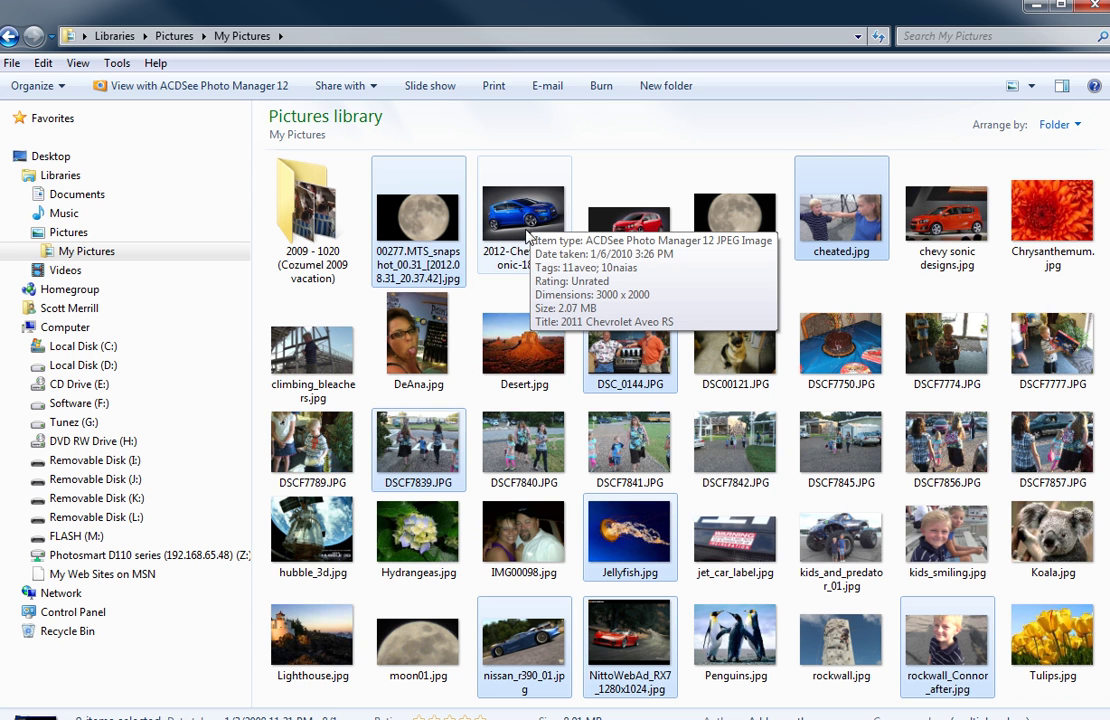
Step: Drag the eight selected photos (8.91 MB) onto FLASH (M:) to copy them there
{"action": "right_click", "coordinate": [425, 222]}
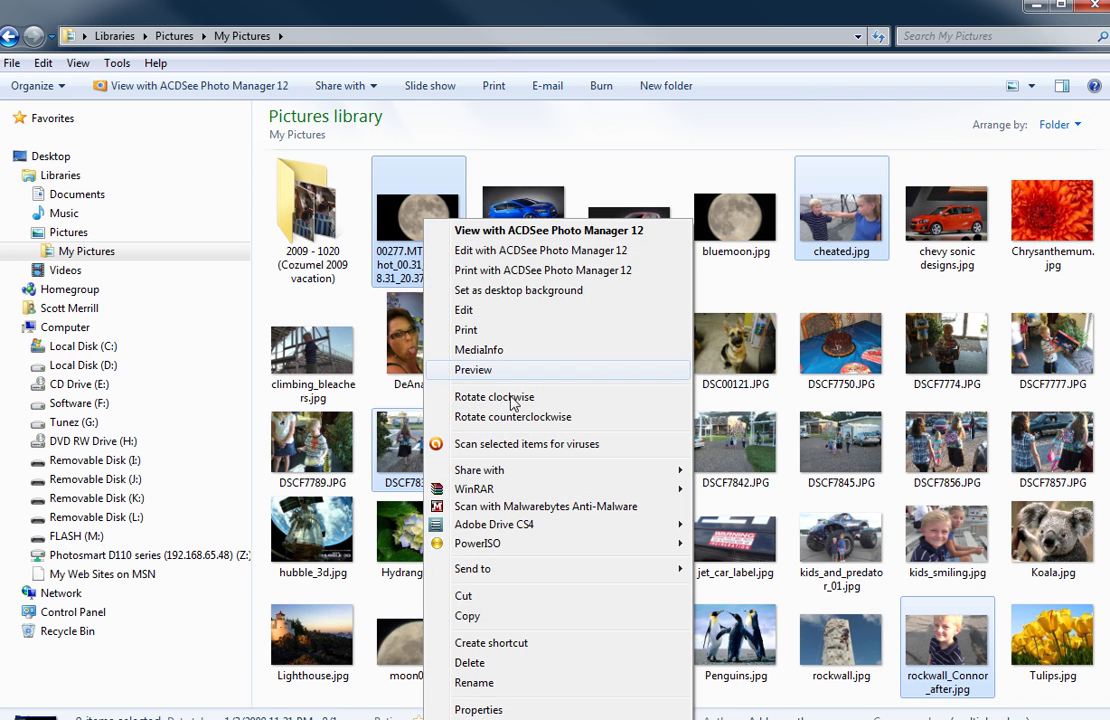
{"action": "mouse_move", "coordinate": [555, 570]}
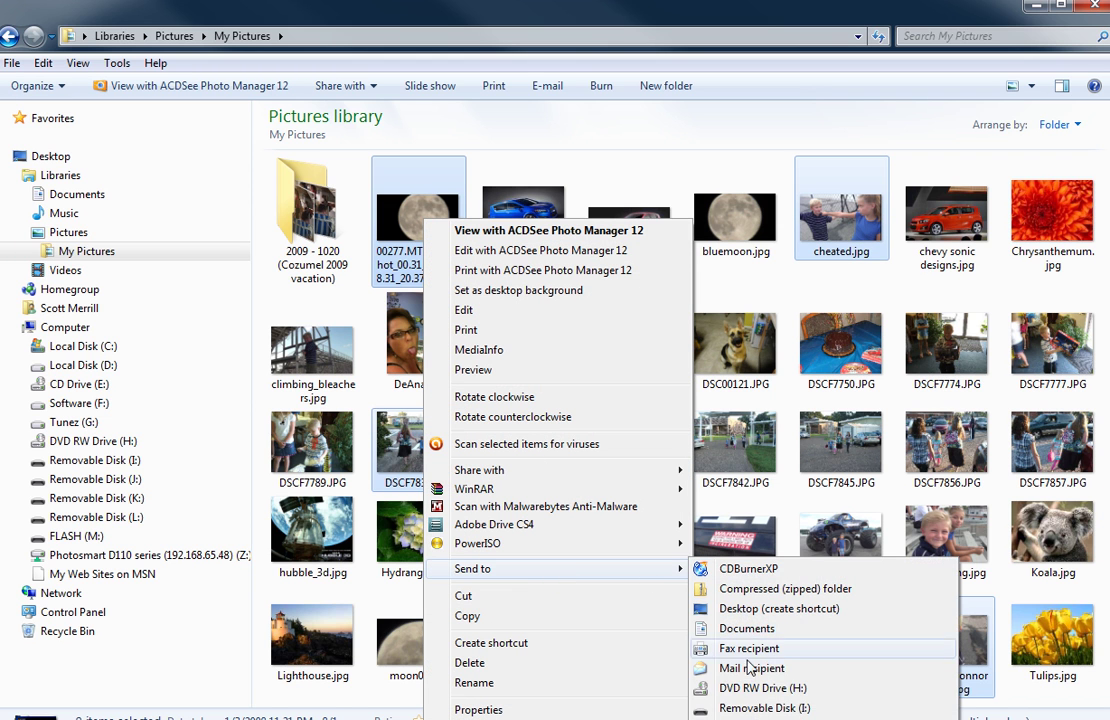
{"action": "left_click", "coordinate": [795, 119]}
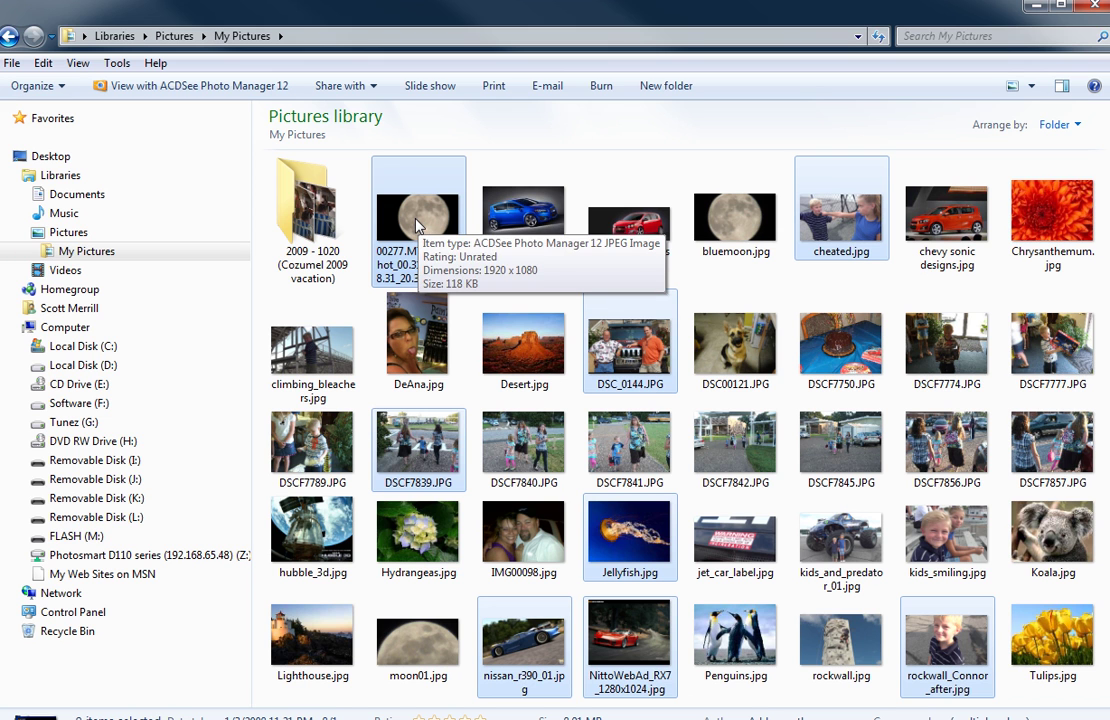
{"action": "left_click_drag", "start_coordinate": [418, 225], "coordinate": [147, 539]}
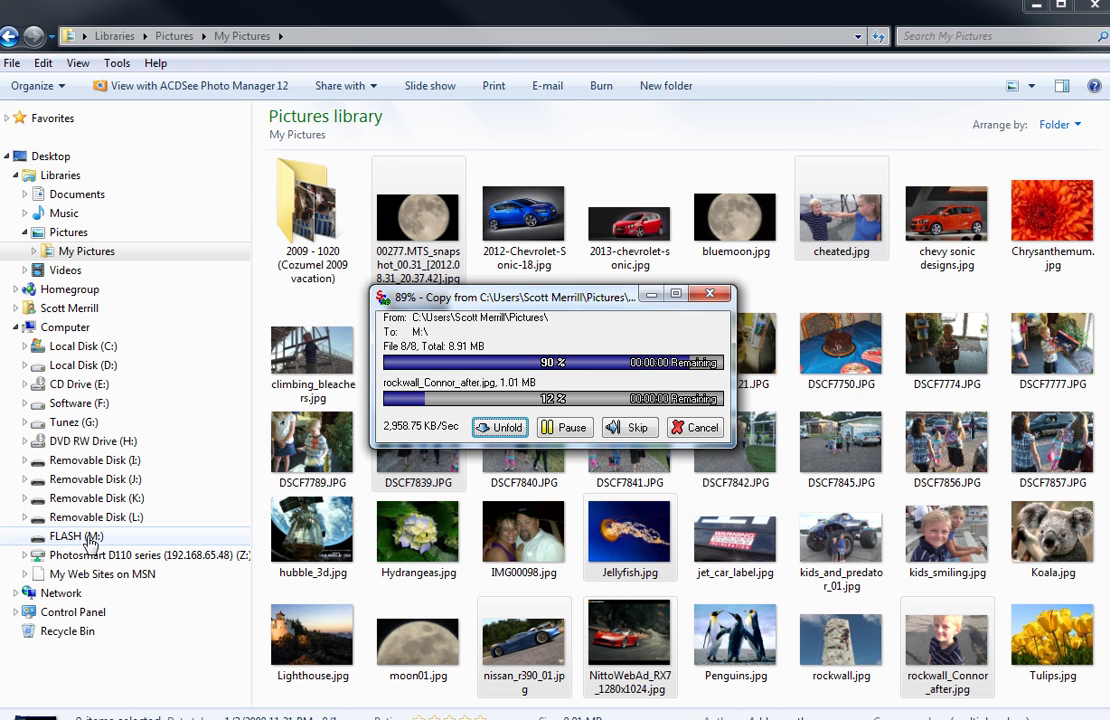
Step: Check the copies on FLASH (M:), return to My Pictures, then switch to the Computer drives view
{"action": "left_click", "coordinate": [88, 537]}
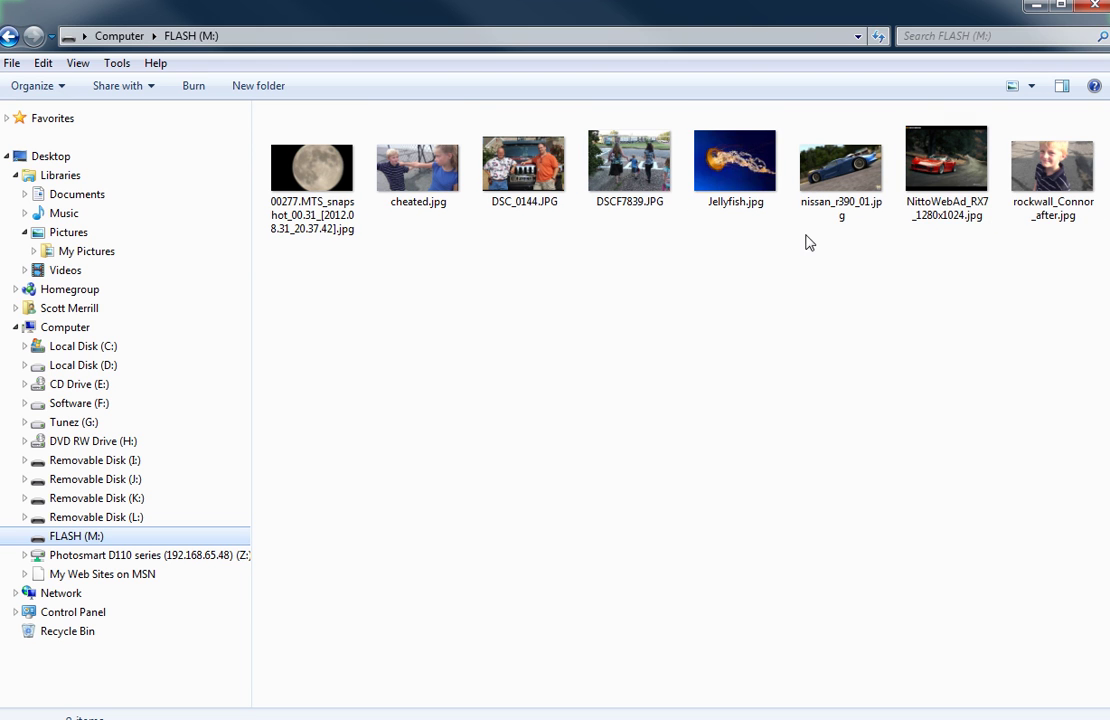
{"action": "left_click", "coordinate": [101, 253]}
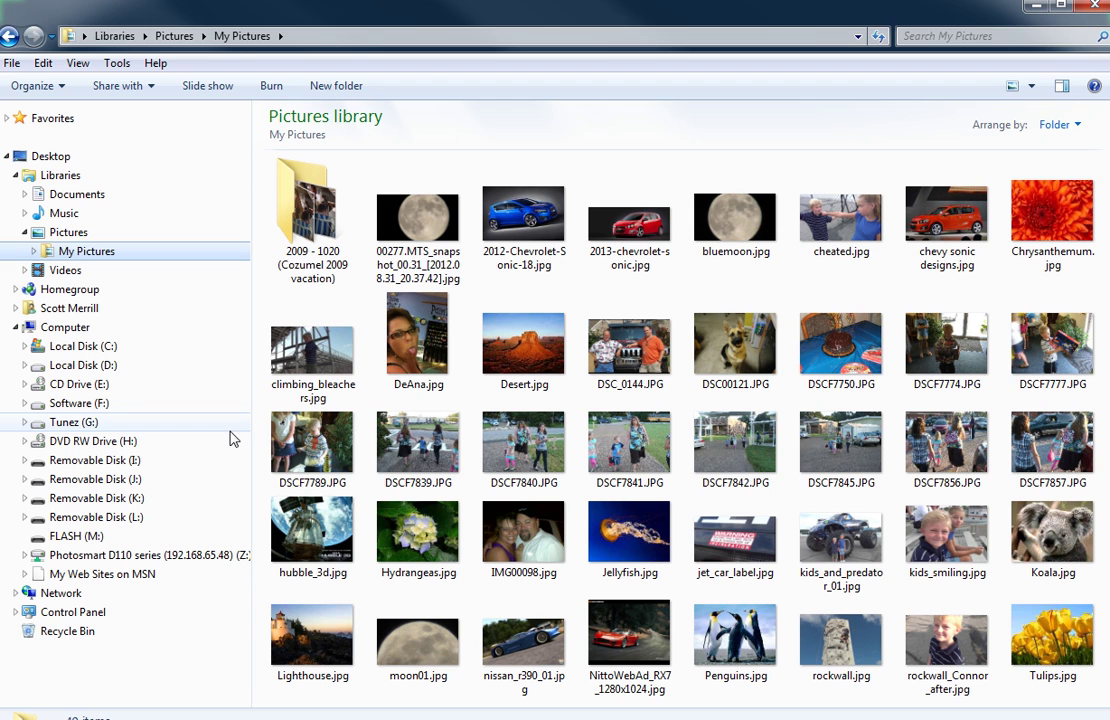
{"action": "right_click", "coordinate": [398, 230]}
{"action": "mouse_move", "coordinate": [649, 620]}
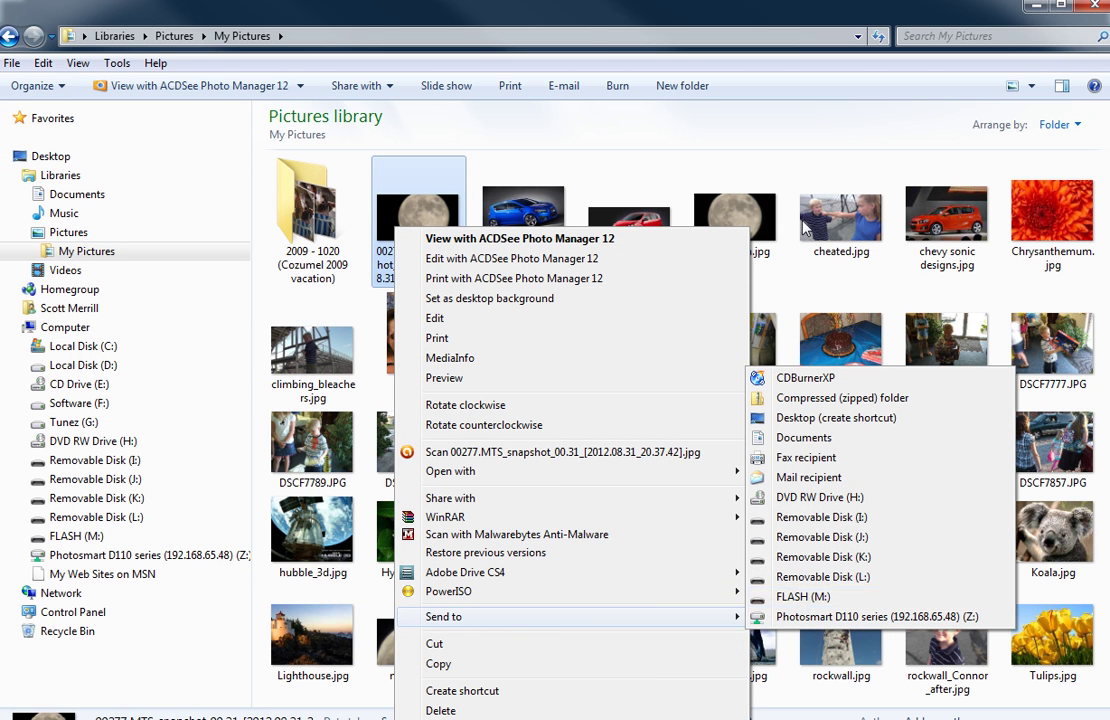
{"action": "left_click", "coordinate": [671, 15]}
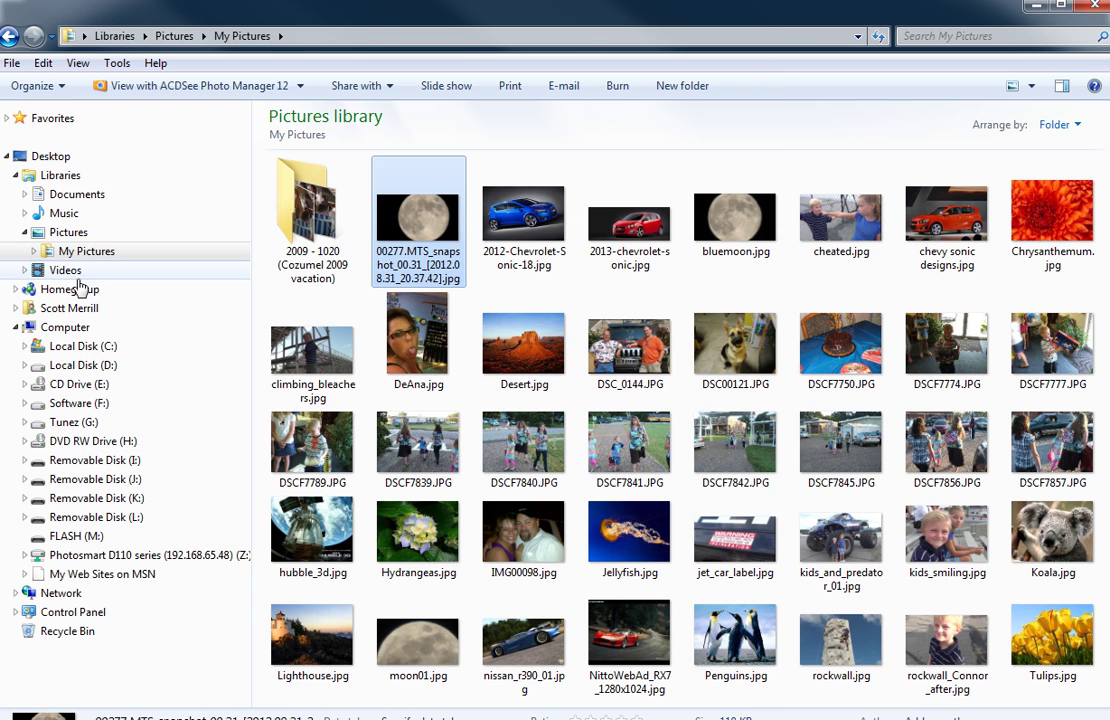
{"action": "left_click", "coordinate": [58, 326]}
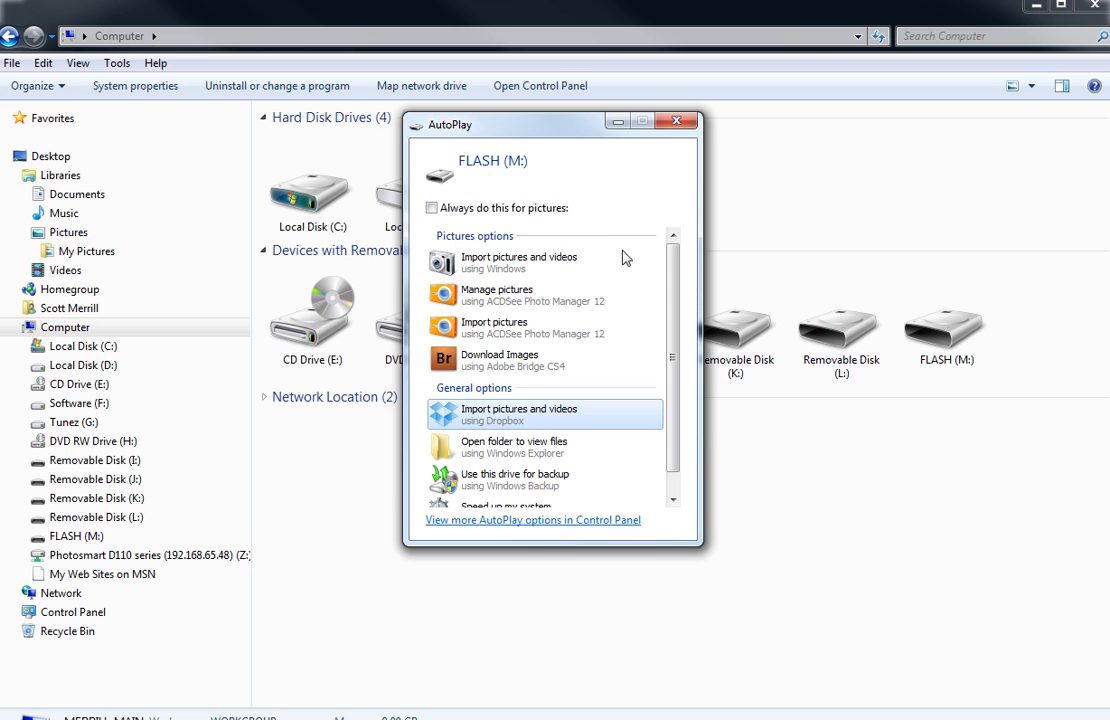
Step: Close the FLASH (M:) AutoPlay prompt, return to My Pictures, and check photo size infotips
{"action": "left_click", "coordinate": [670, 128]}
{"action": "left_click", "coordinate": [68, 258]}
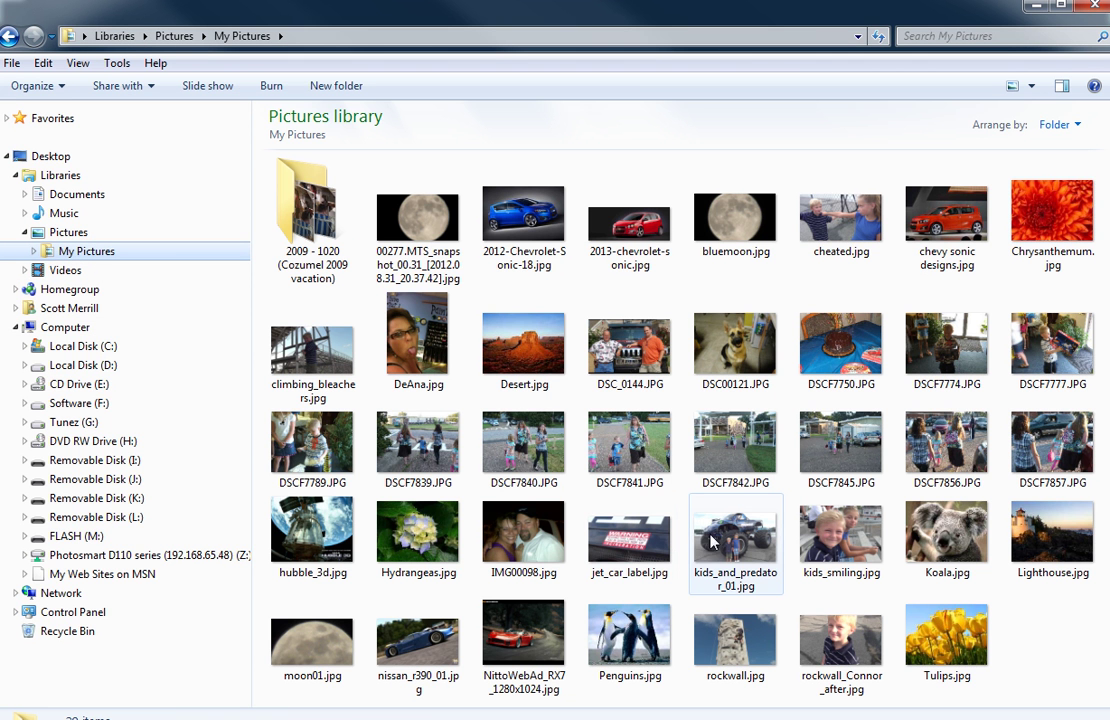
{"action": "mouse_move", "coordinate": [718, 573]}
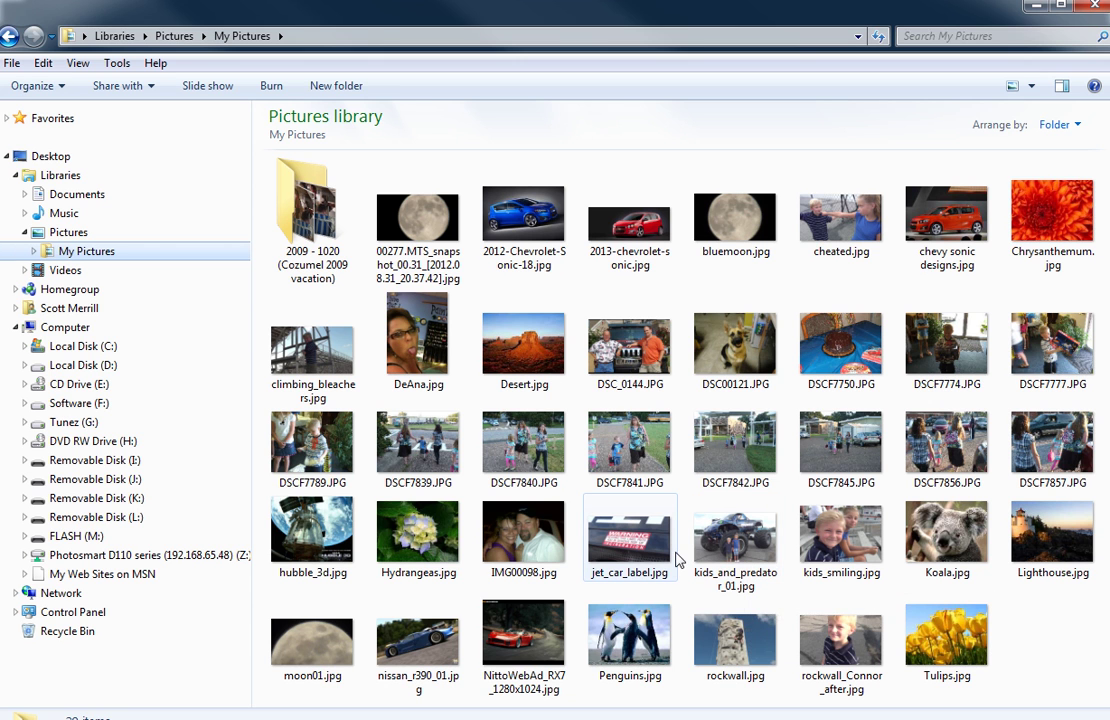
{"action": "mouse_move", "coordinate": [585, 512]}
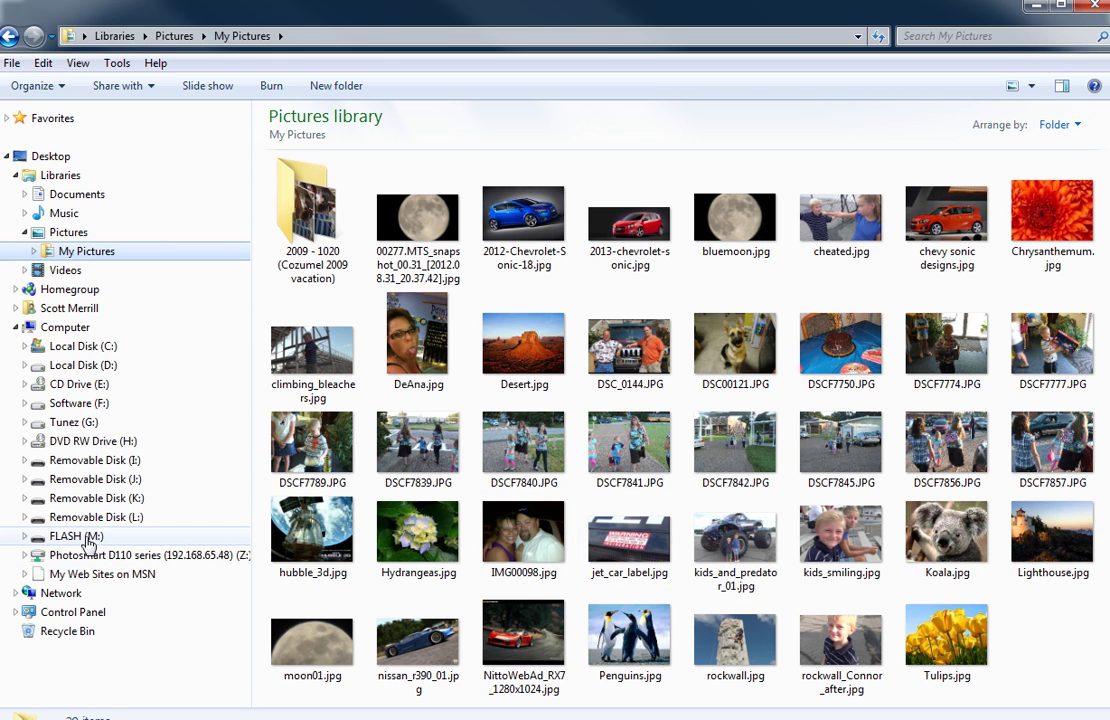
Step: Copy Jellyfish.jpg from FLASH (M:) back into My Pictures and confirm it is listed there
{"action": "left_click", "coordinate": [87, 540]}
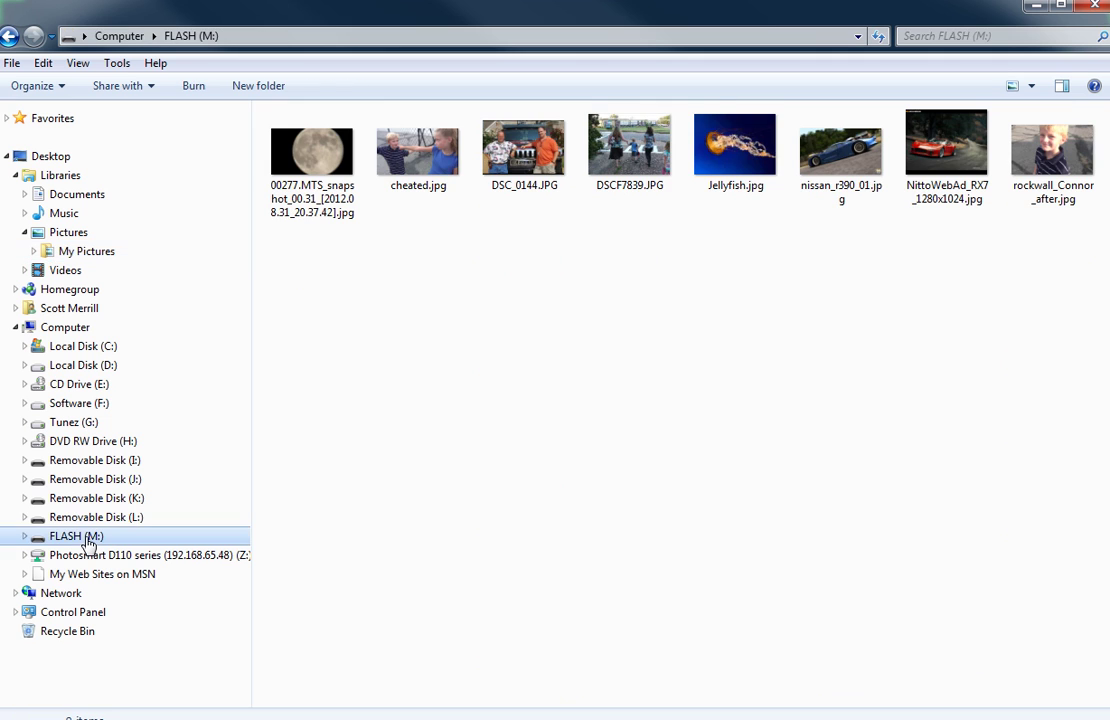
{"action": "left_click", "coordinate": [740, 195]}
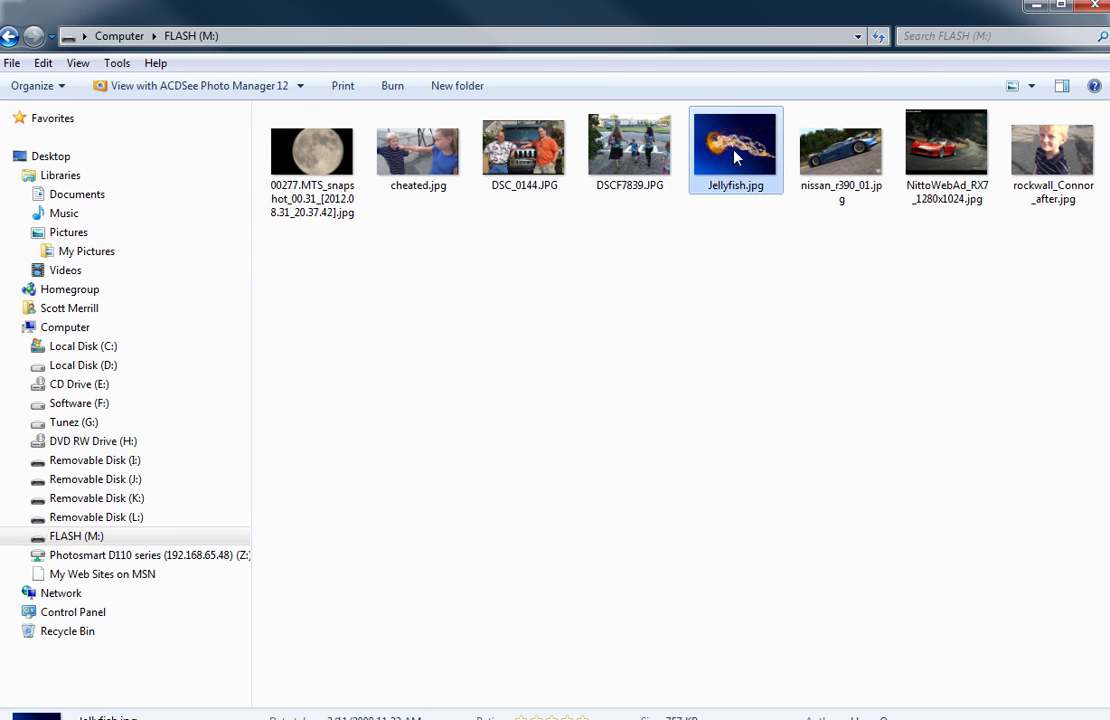
{"action": "left_click_drag", "start_coordinate": [735, 155], "coordinate": [131, 251]}
{"action": "left_click", "coordinate": [109, 252]}
{"action": "left_click", "coordinate": [630, 565]}
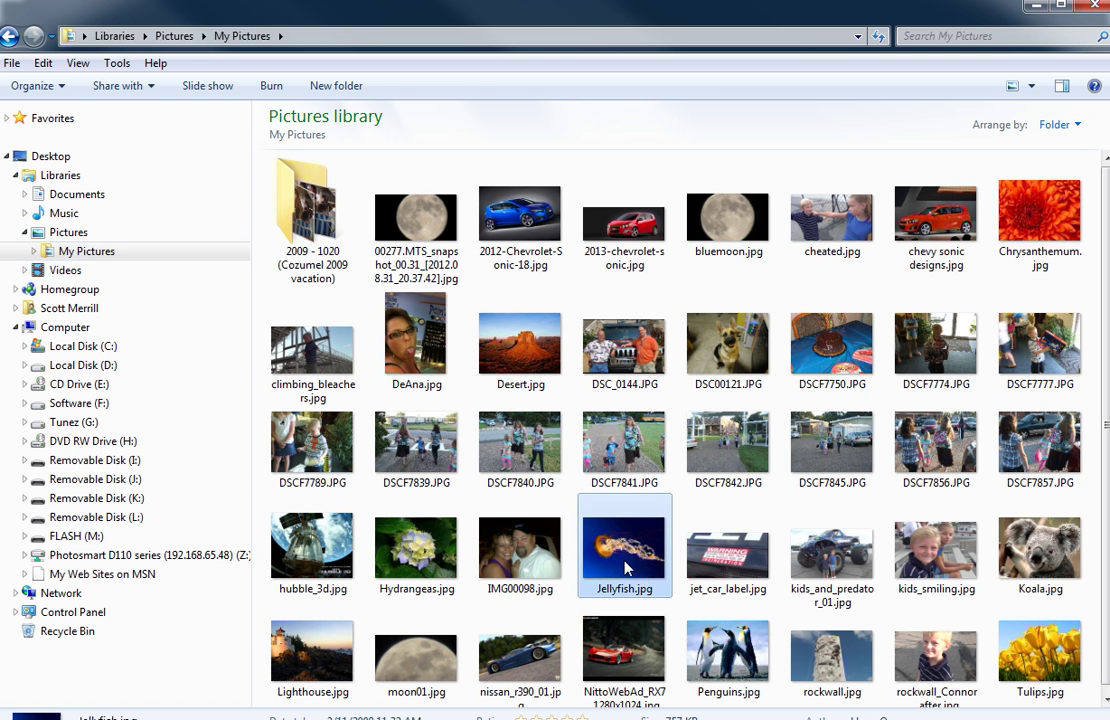
{"action": "left_click", "coordinate": [782, 618]}
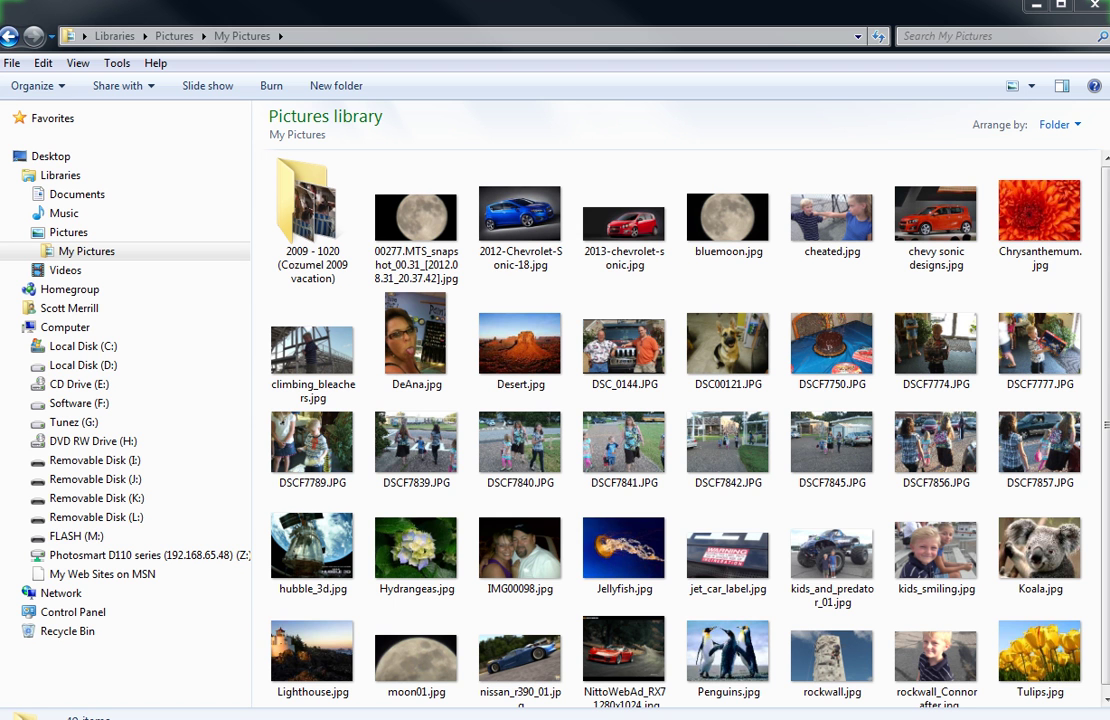
Step: Go up to the Pictures library root and scroll through its folders and MTS clips
{"action": "key", "text": "alt+Up"}
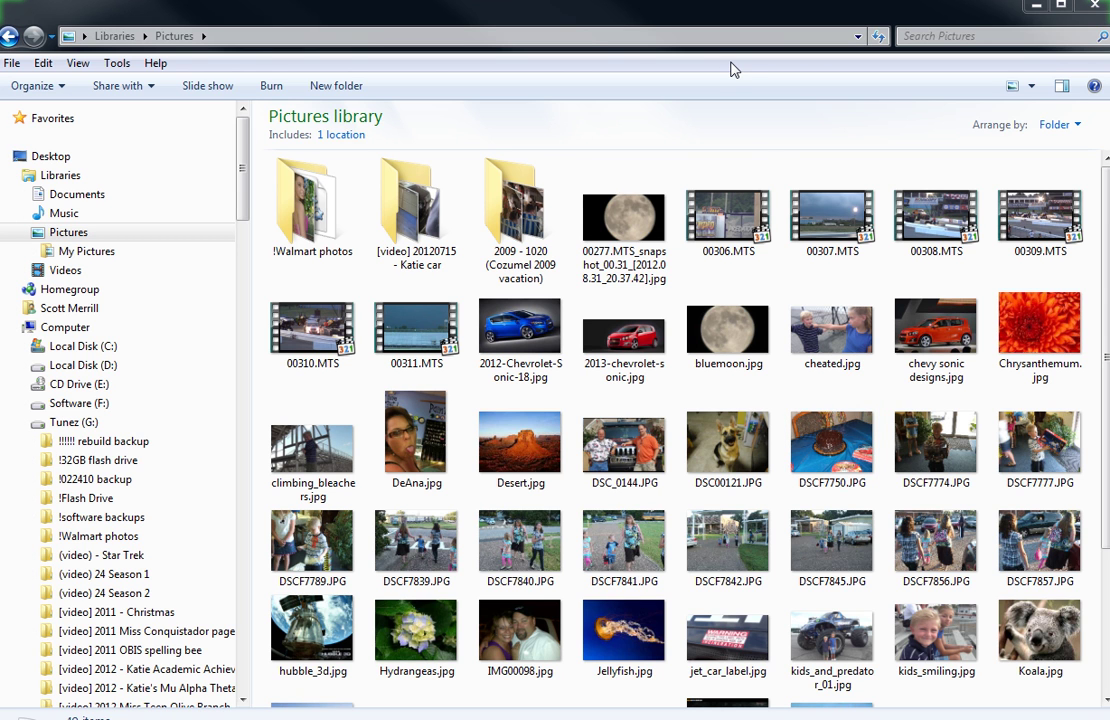
{"action": "scroll", "coordinate": [958, 190], "scroll_direction": "down", "scroll_amount": 3}
{"action": "scroll", "coordinate": [940, 200], "scroll_direction": "up", "scroll_amount": 3}
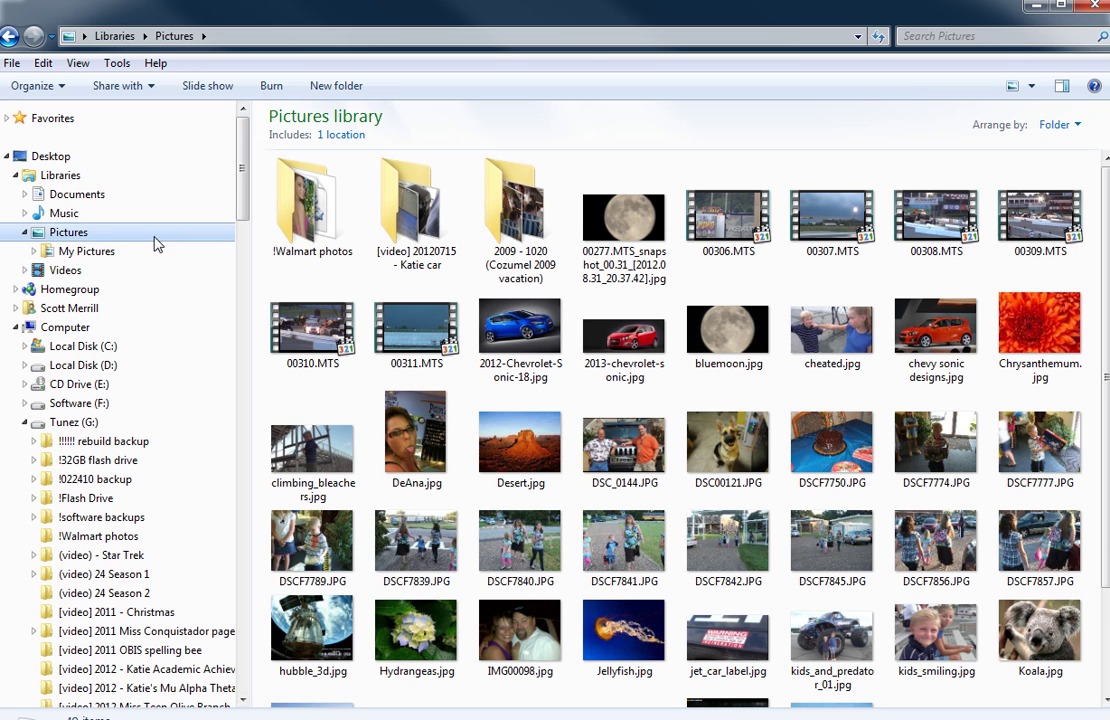
Step: Check the Pictures library properties: one location, My Pictures, with 4.21 GB of files
{"action": "right_click", "coordinate": [117, 238]}
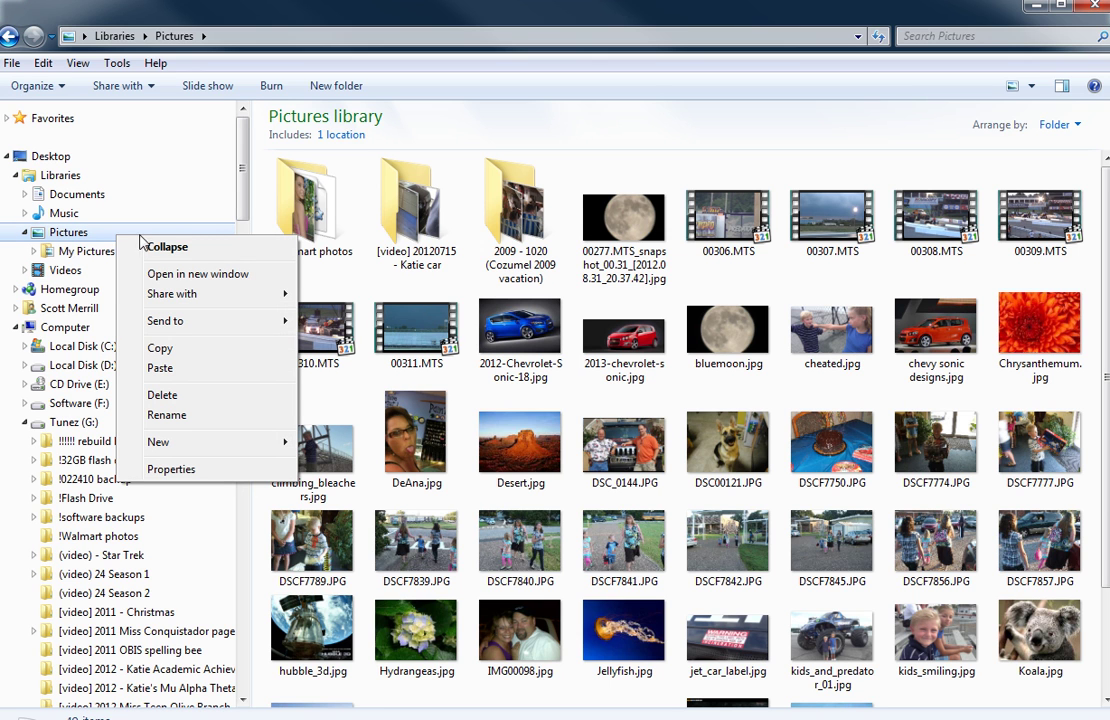
{"action": "left_click", "coordinate": [171, 469]}
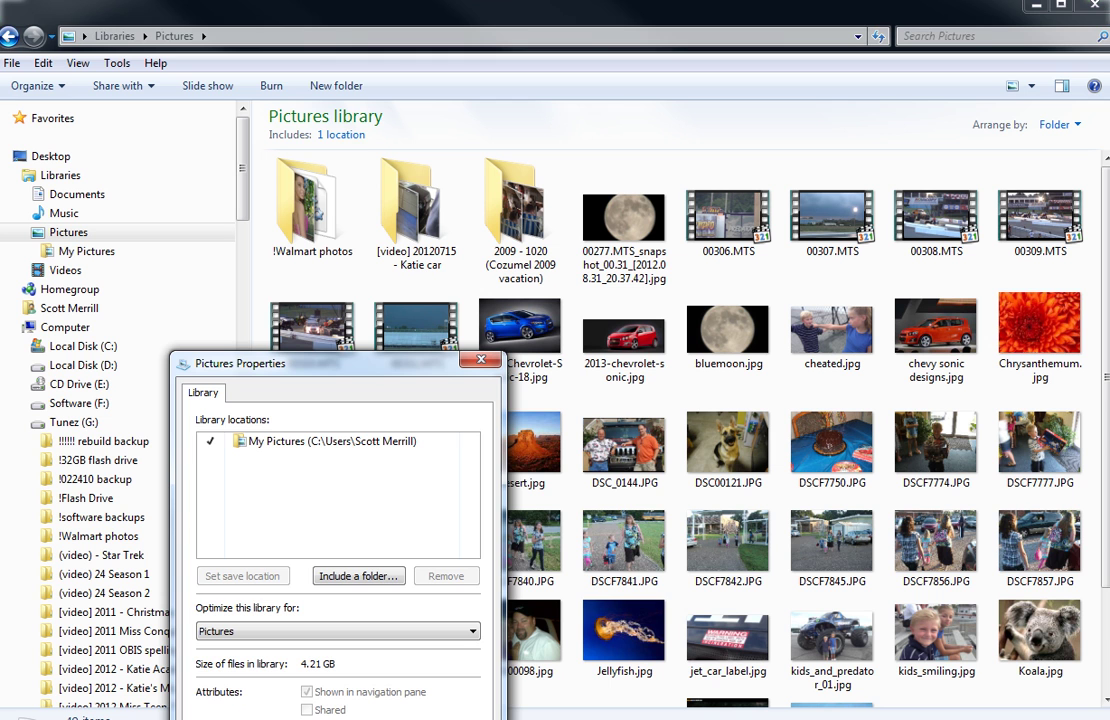
{"action": "key", "text": "Return"}
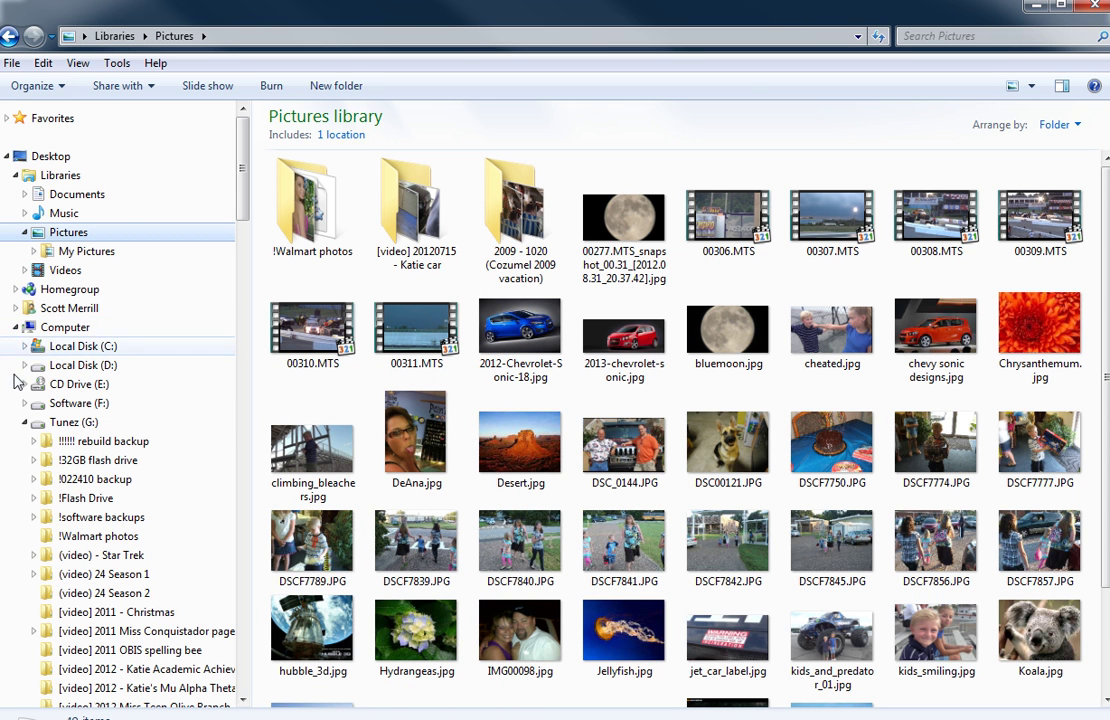
Step: Collapse Tunez (G:) and view FLASH (M:) properties: 64.6 MB used of 3.74 GB
{"action": "left_click", "coordinate": [24, 422]}
{"action": "left_click", "coordinate": [24, 422]}
{"action": "left_click", "coordinate": [20, 111]}
{"action": "left_click", "coordinate": [92, 540]}
{"action": "right_click", "coordinate": [93, 540]}
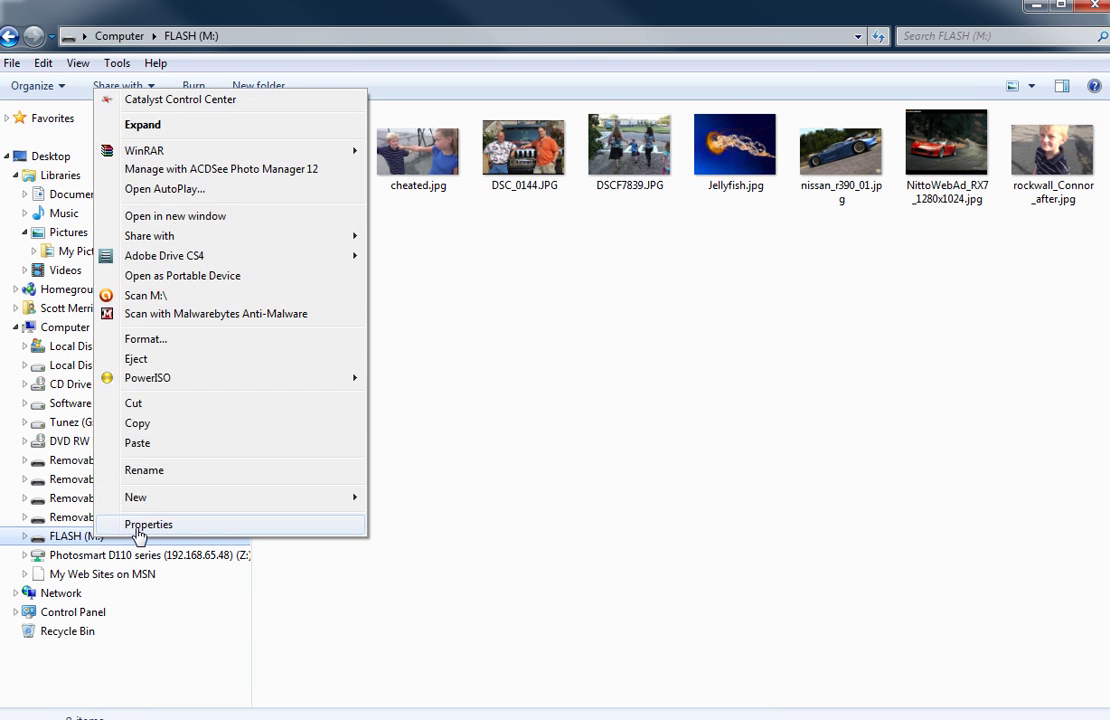
{"action": "left_click", "coordinate": [137, 526]}
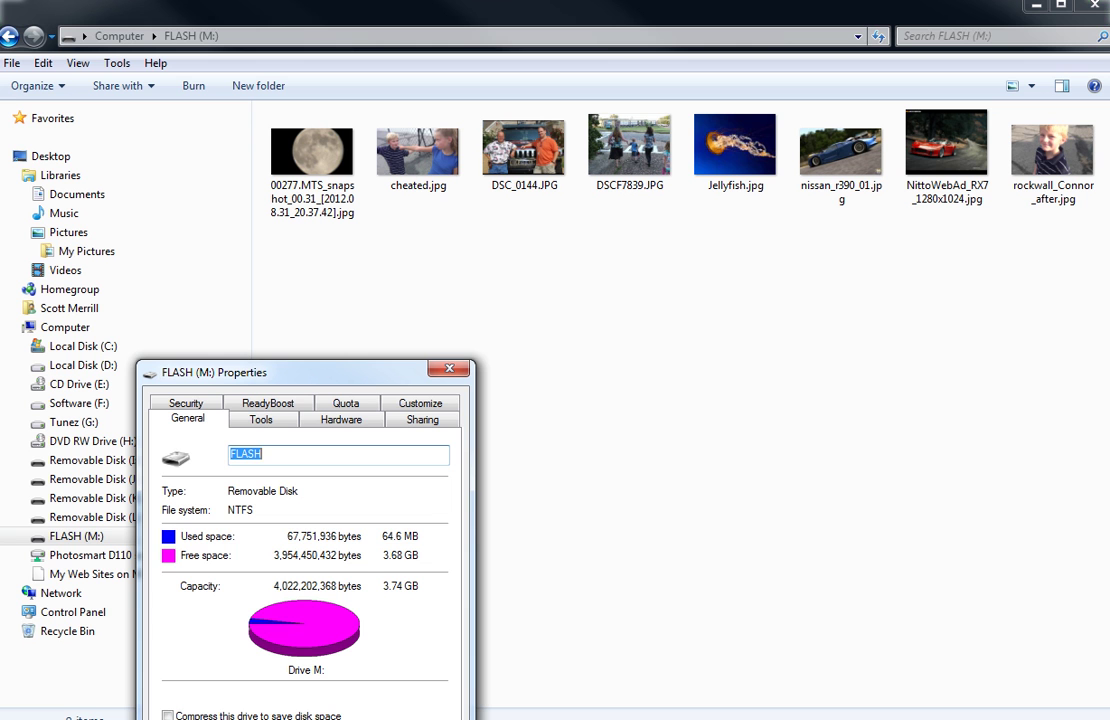
Step: In My Pictures, select eight files from the 00277 moon snapshot through jet_car_label.jpg
{"action": "key", "text": "Escape"}
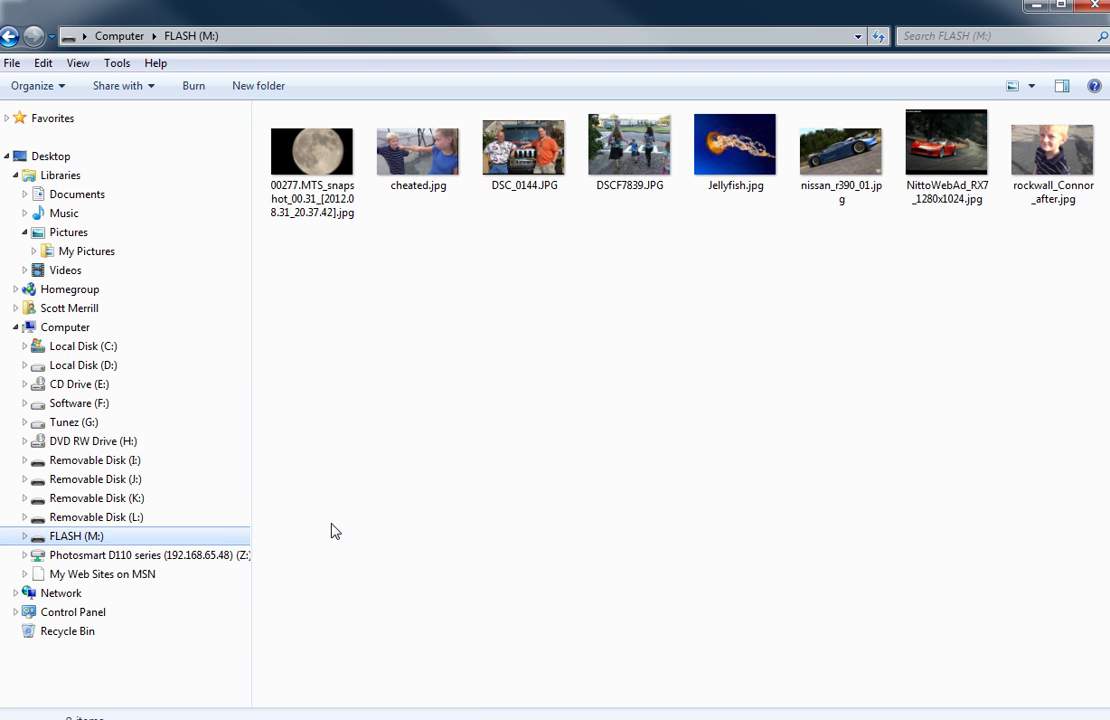
{"action": "left_click", "coordinate": [87, 253]}
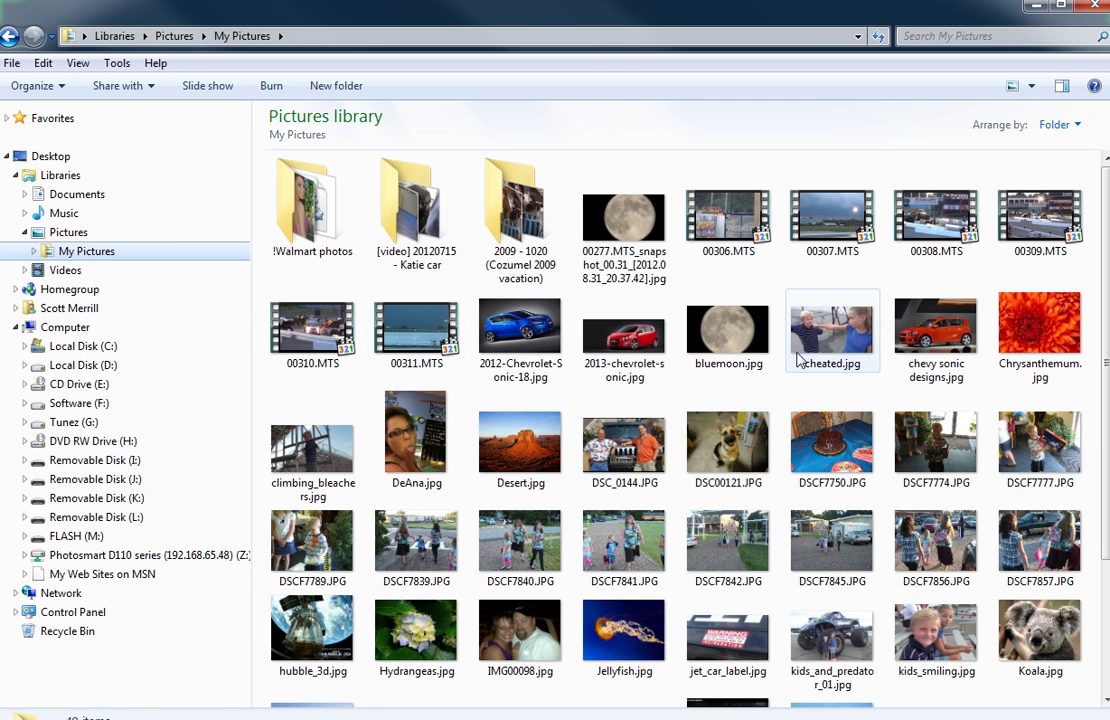
{"action": "mouse_move", "coordinate": [615, 437]}
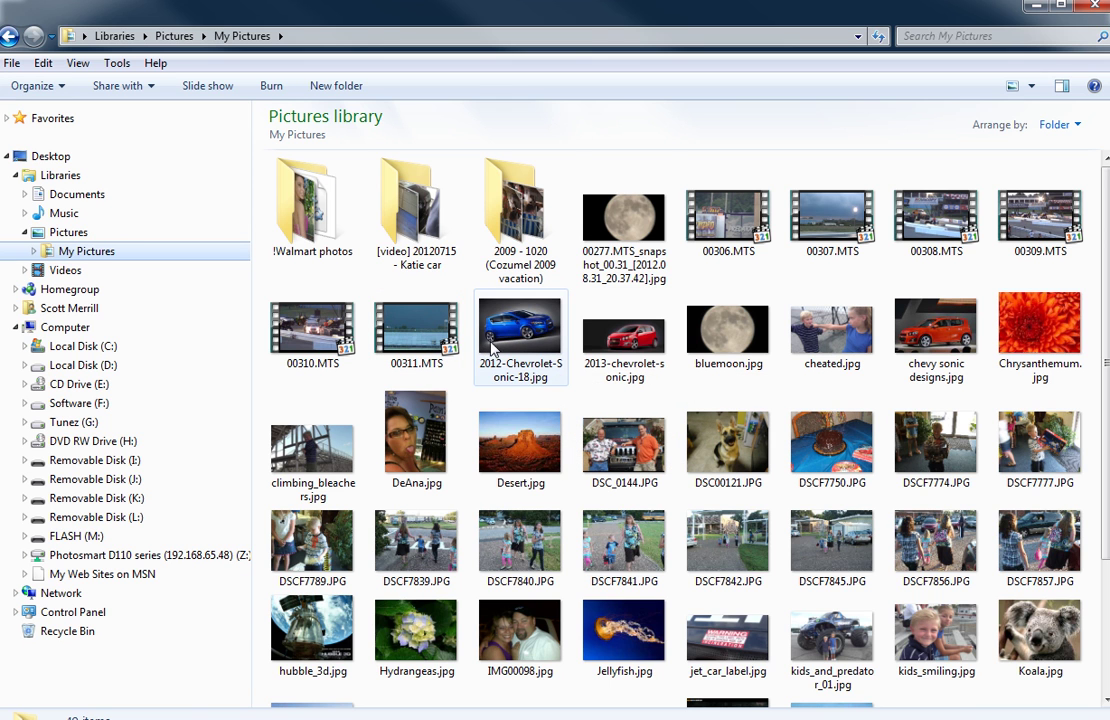
{"action": "left_click", "coordinate": [624, 218]}
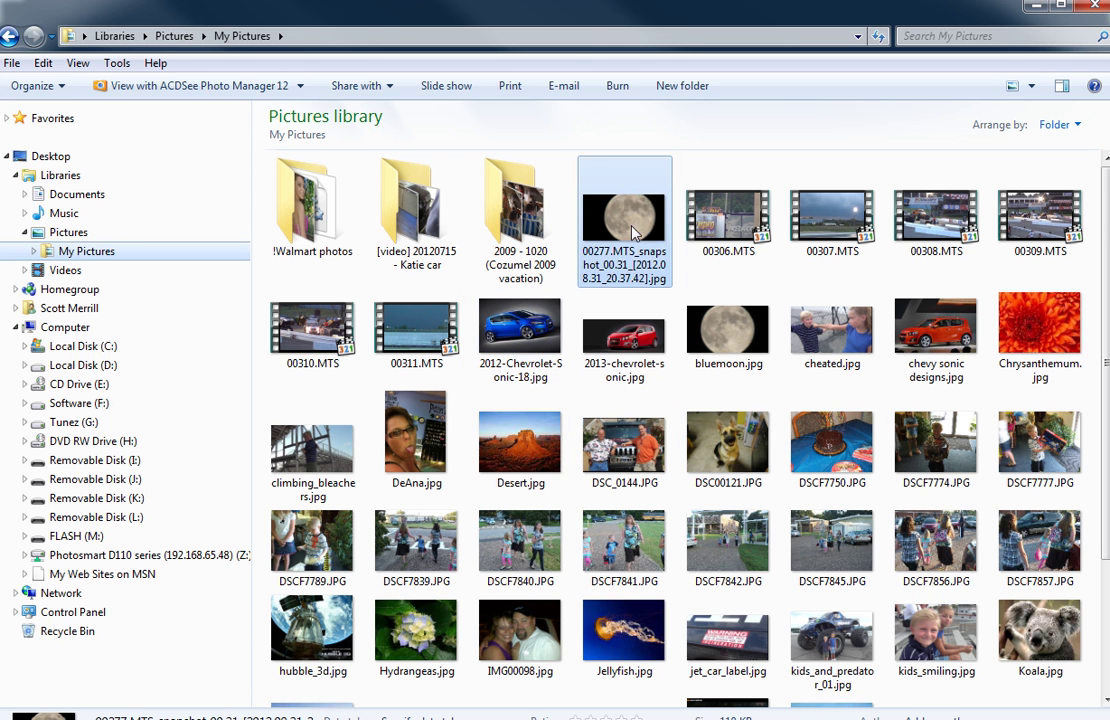
{"action": "left_click", "coordinate": [535, 340], "text": "ctrl"}
{"action": "left_click", "coordinate": [416, 330], "text": "ctrl"}
{"action": "left_click", "coordinate": [416, 440], "text": "ctrl"}
{"action": "left_click", "coordinate": [524, 540], "text": "ctrl"}
{"action": "left_click", "coordinate": [626, 545], "text": "ctrl"}
{"action": "left_click", "coordinate": [728, 545], "text": "ctrl"}
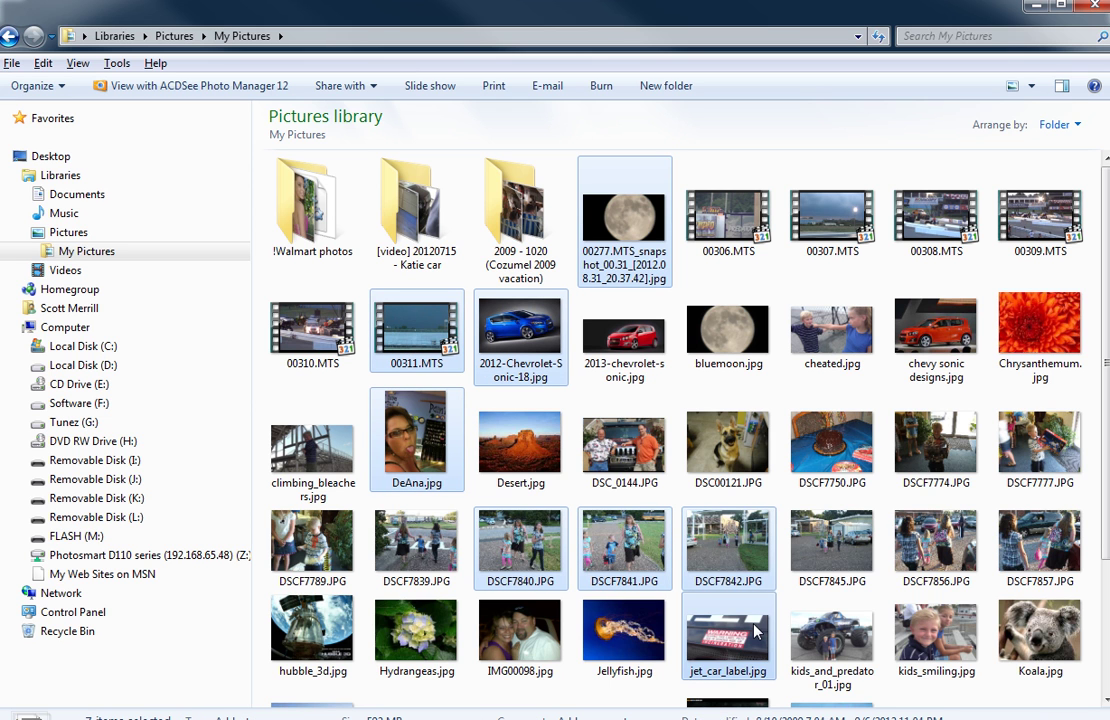
{"action": "left_click", "coordinate": [757, 630], "text": "ctrl"}
Step: Check the combined properties of the eight selected files, totalling 593 MB
{"action": "right_click", "coordinate": [752, 629]}
{"action": "left_click", "coordinate": [800, 616]}
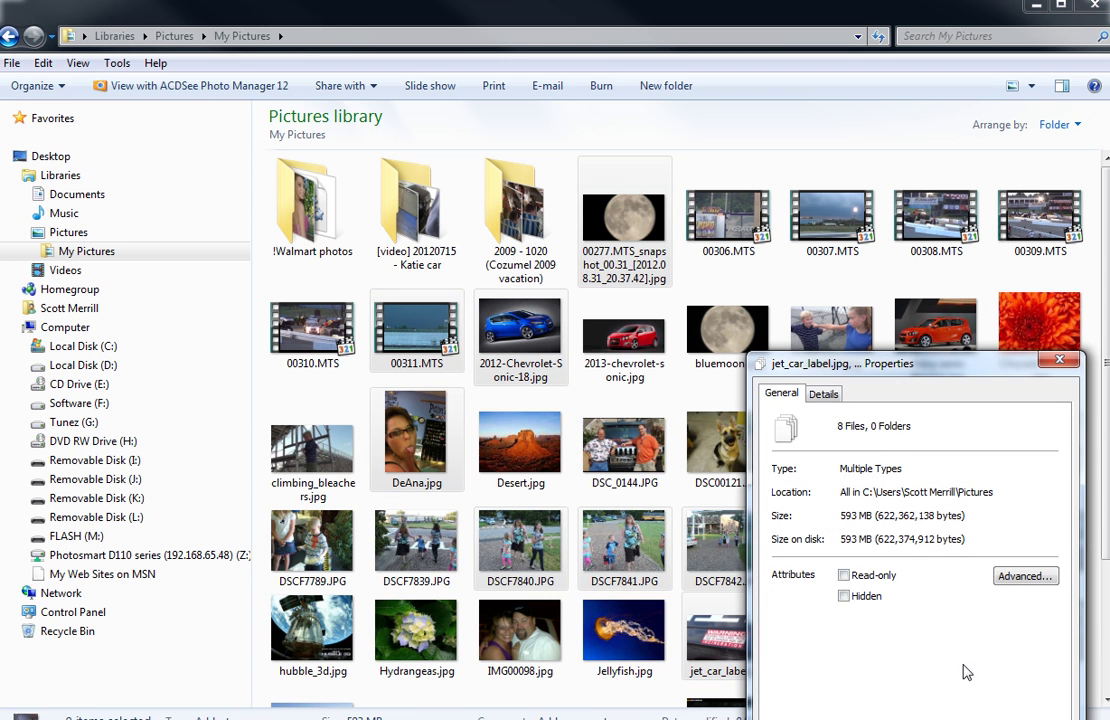
{"action": "key", "text": "Return"}
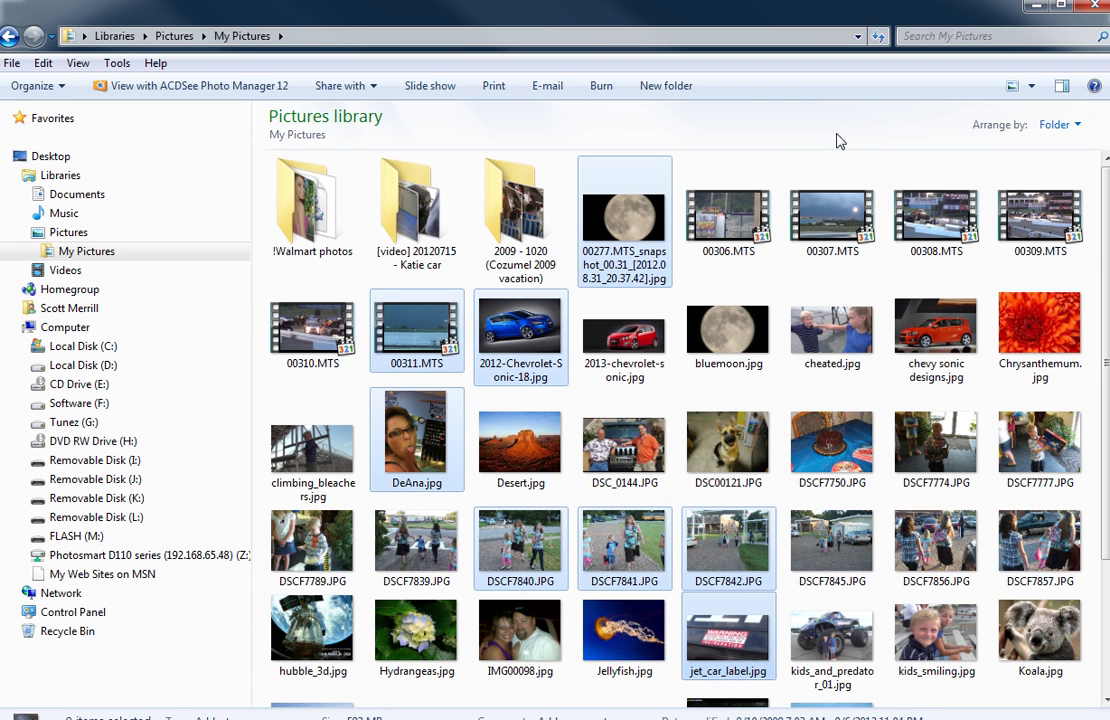
Step: Deselect the eight selected files in My Pictures
{"action": "left_click", "coordinate": [1095, 277]}
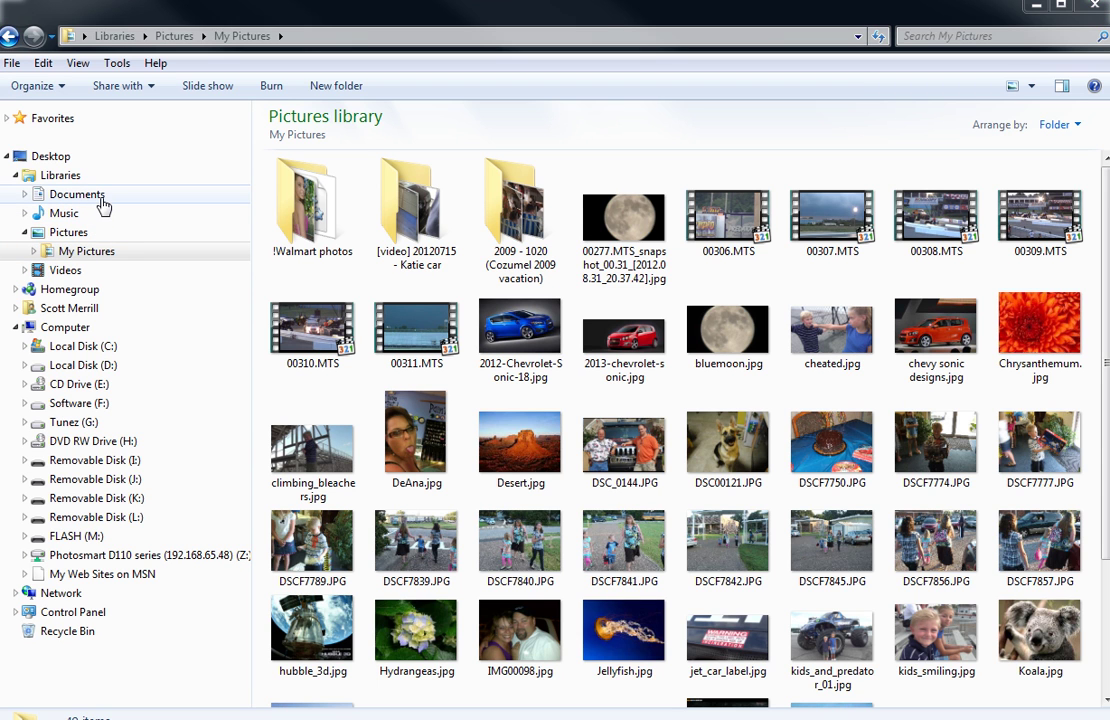
Step: Check the My Pictures folder properties: 4.21 GB in 584 files
{"action": "right_click", "coordinate": [139, 259]}
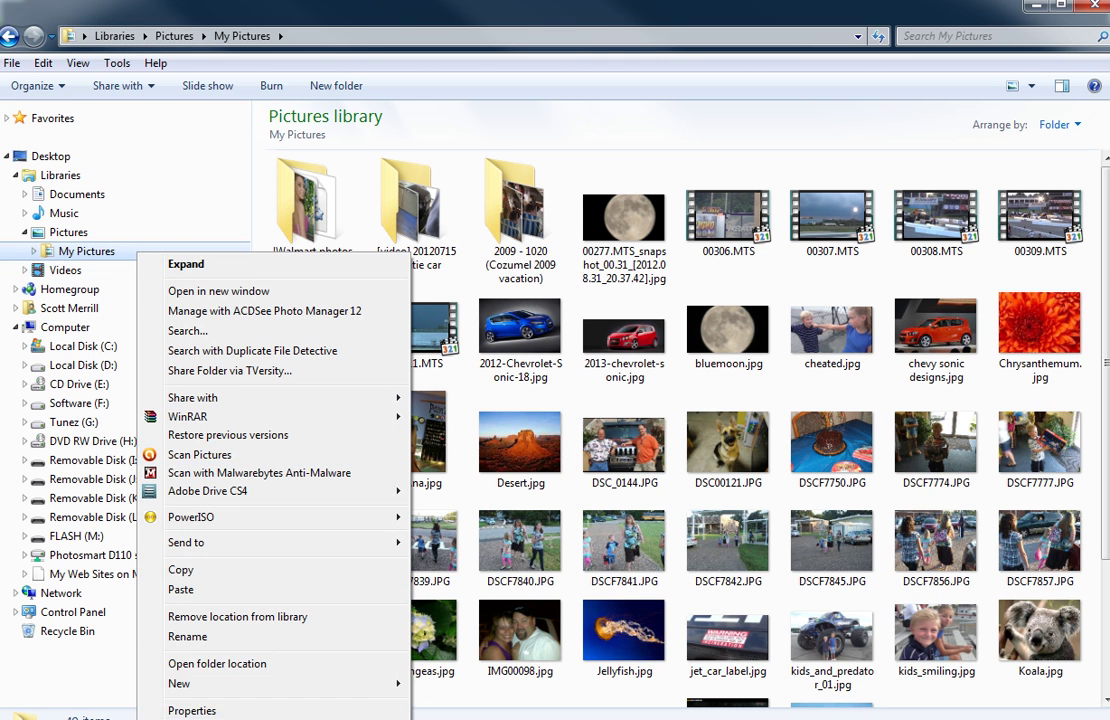
{"action": "key", "text": "Escape"}
{"action": "right_click", "coordinate": [113, 256]}
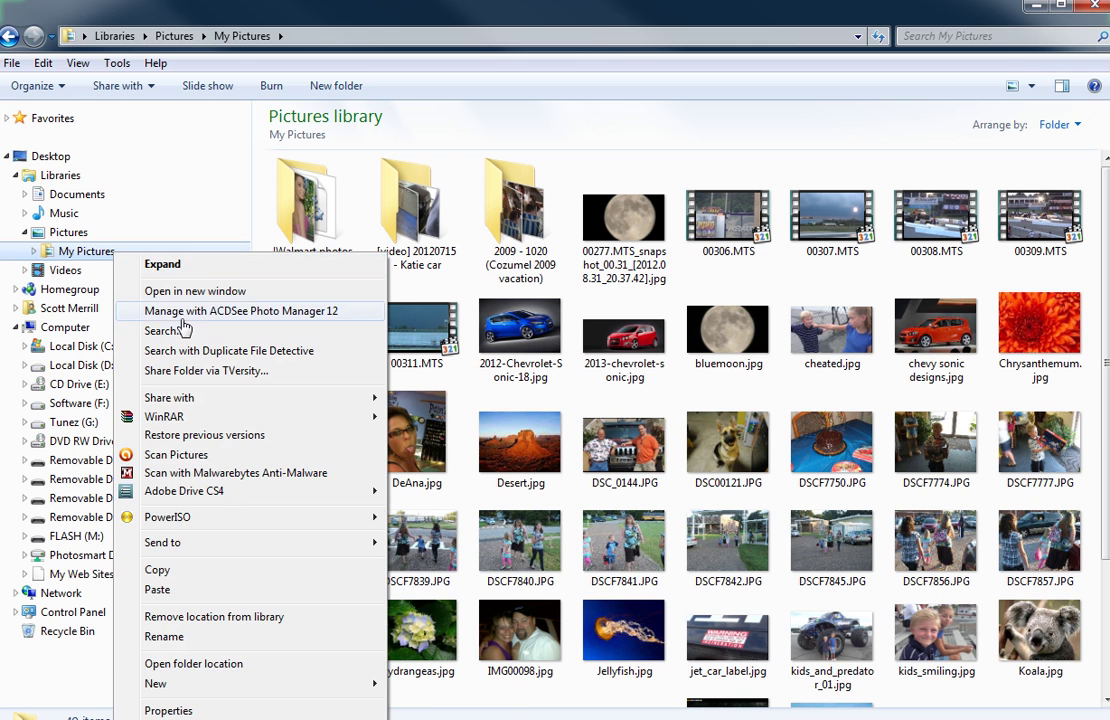
{"action": "left_click", "coordinate": [163, 710]}
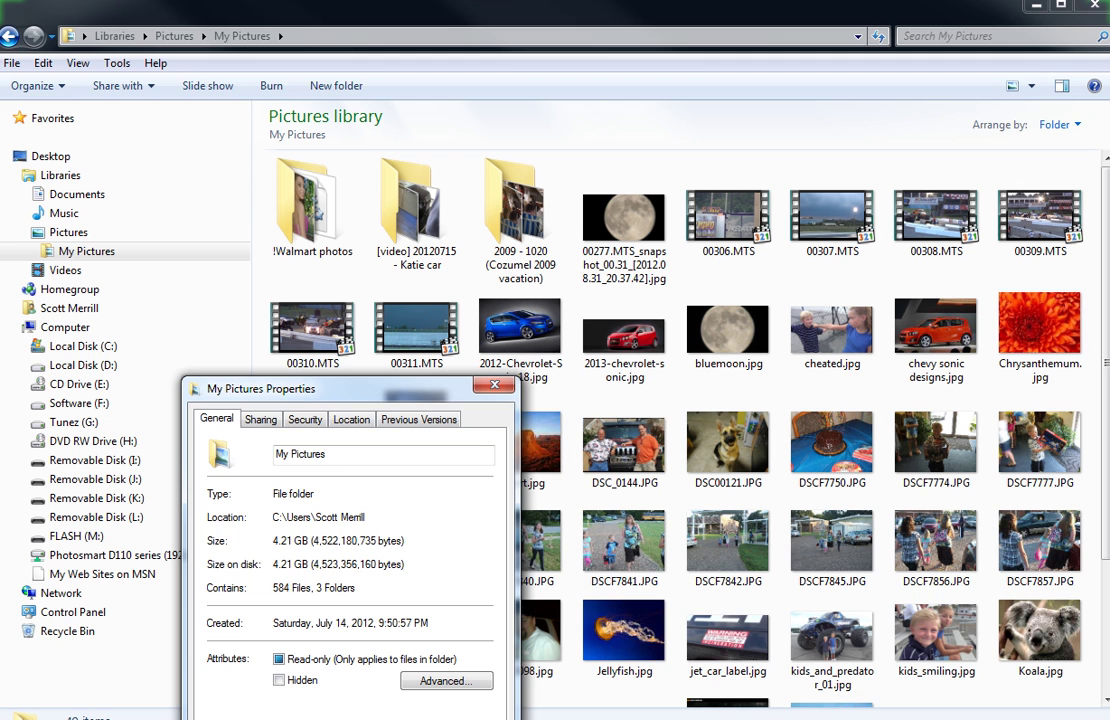
{"action": "key", "text": "Escape"}
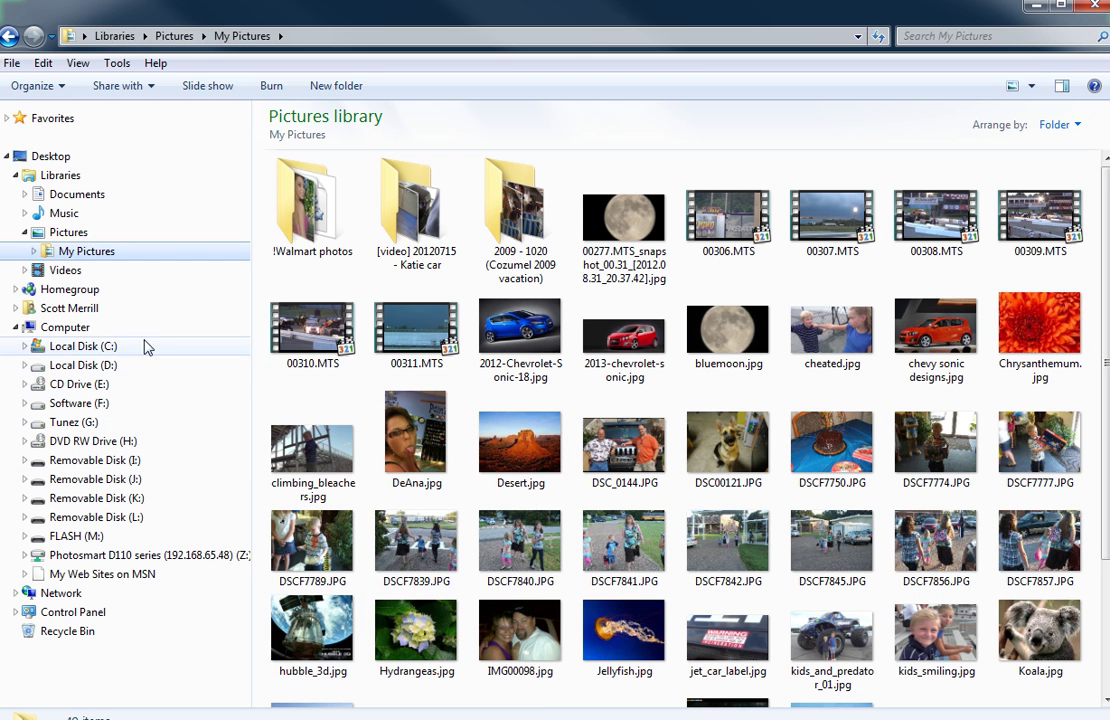
Step: Compare the Music library (17.4 MB) with the Documents library (155 MB)
{"action": "right_click", "coordinate": [98, 215]}
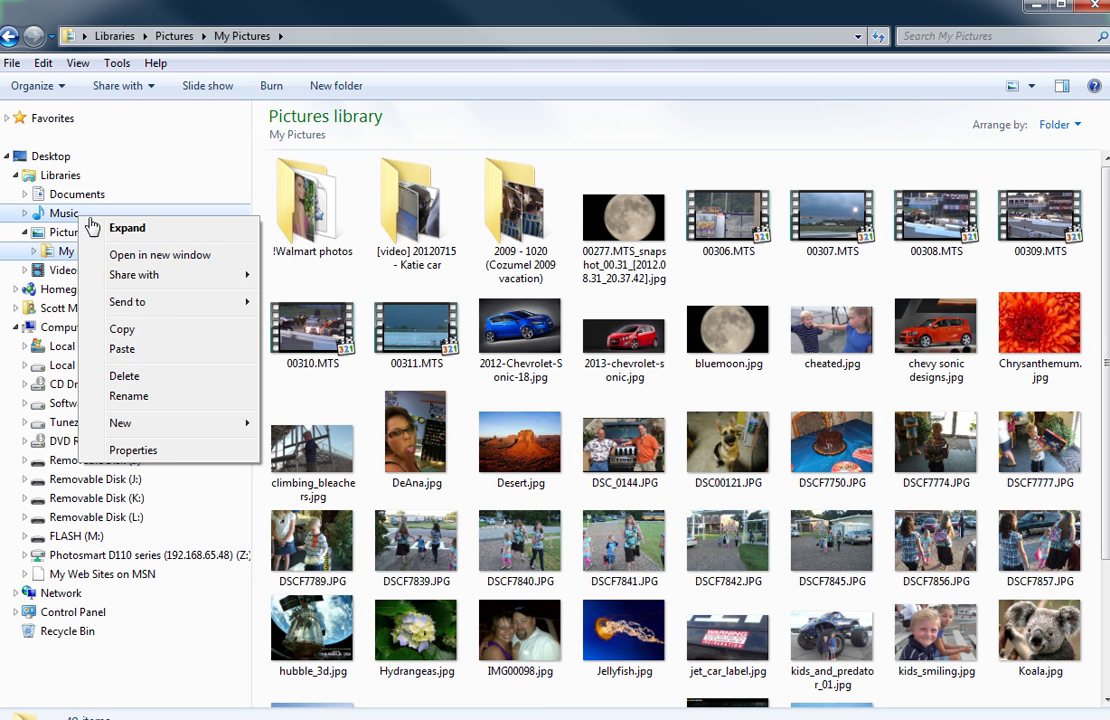
{"action": "left_click", "coordinate": [133, 450]}
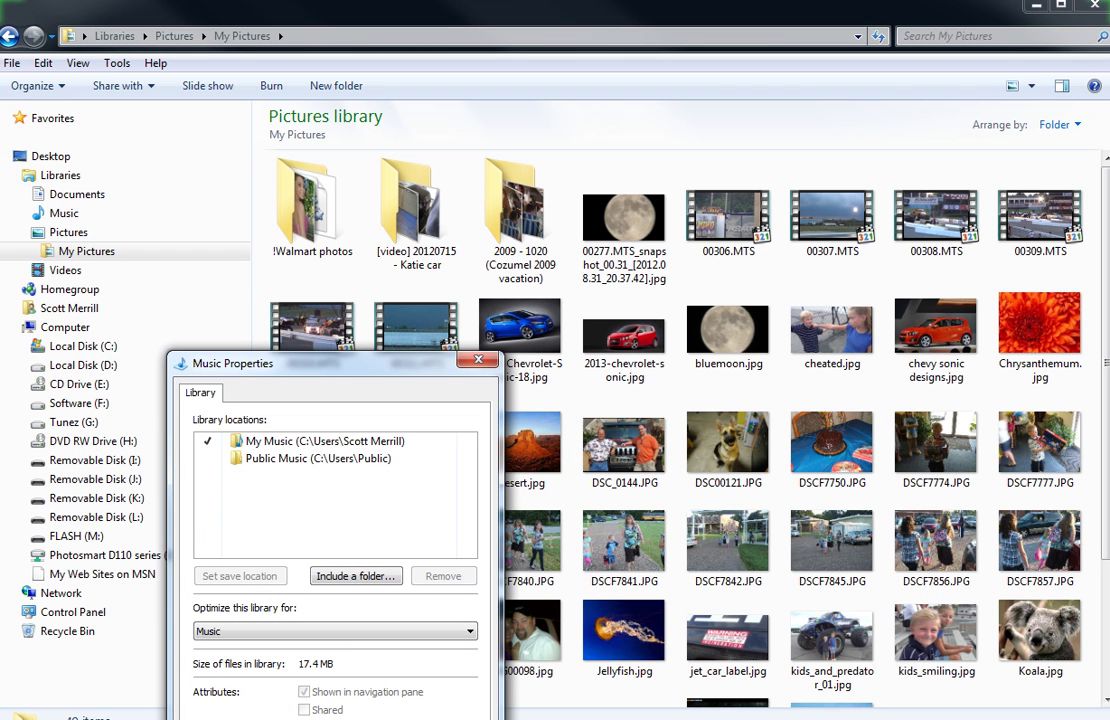
{"action": "key", "text": "Escape"}
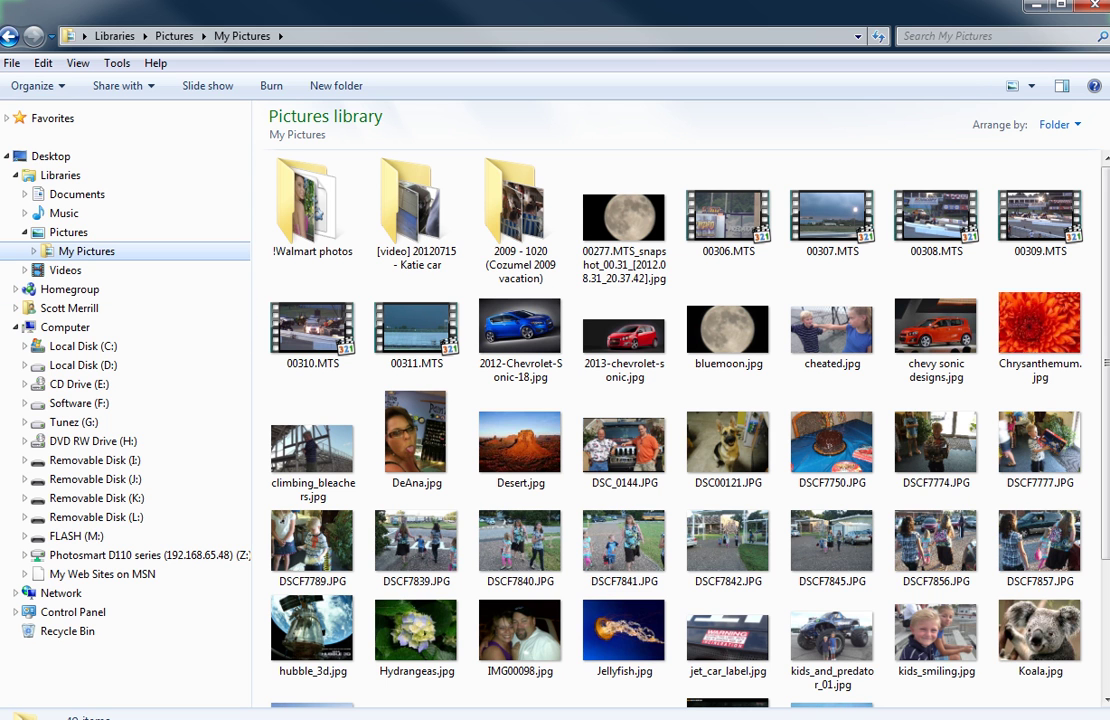
{"action": "right_click", "coordinate": [82, 197]}
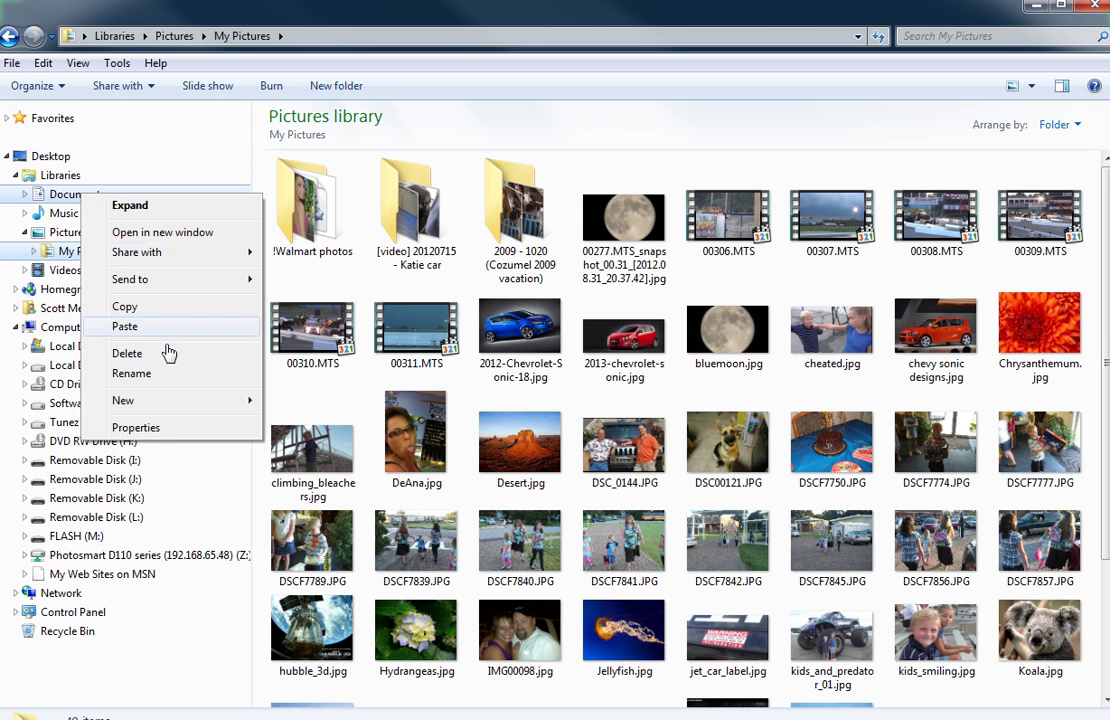
{"action": "left_click", "coordinate": [145, 427]}
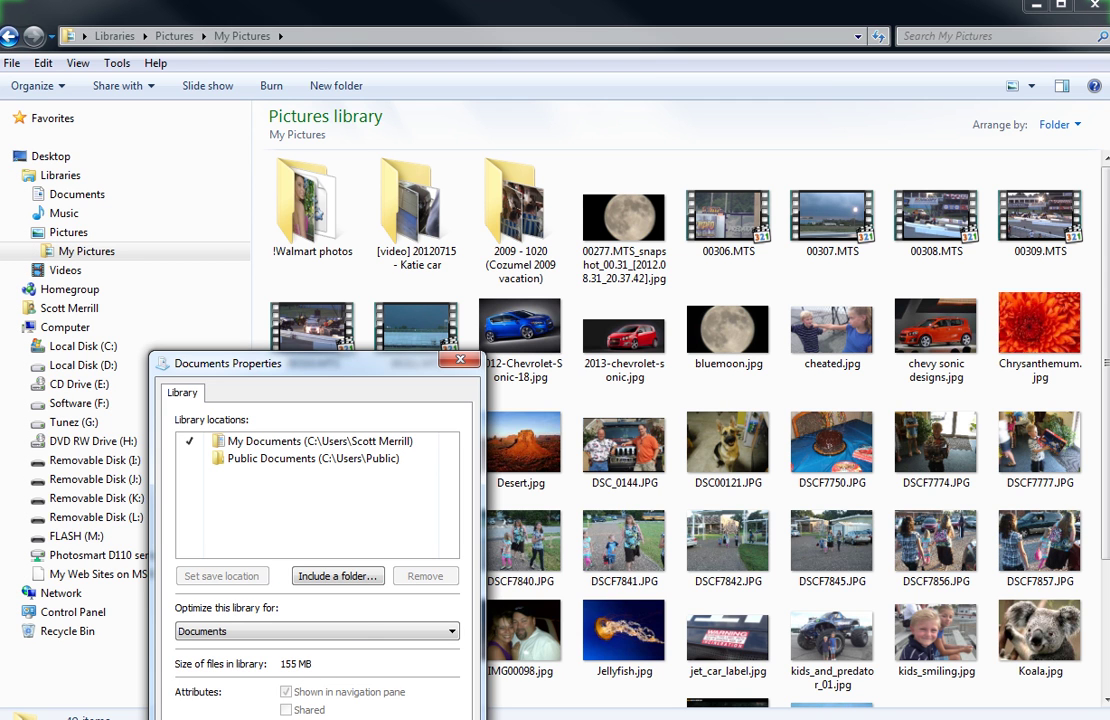
Step: Close the Documents library properties to return to the My Pictures folder
{"action": "key", "text": "Escape"}
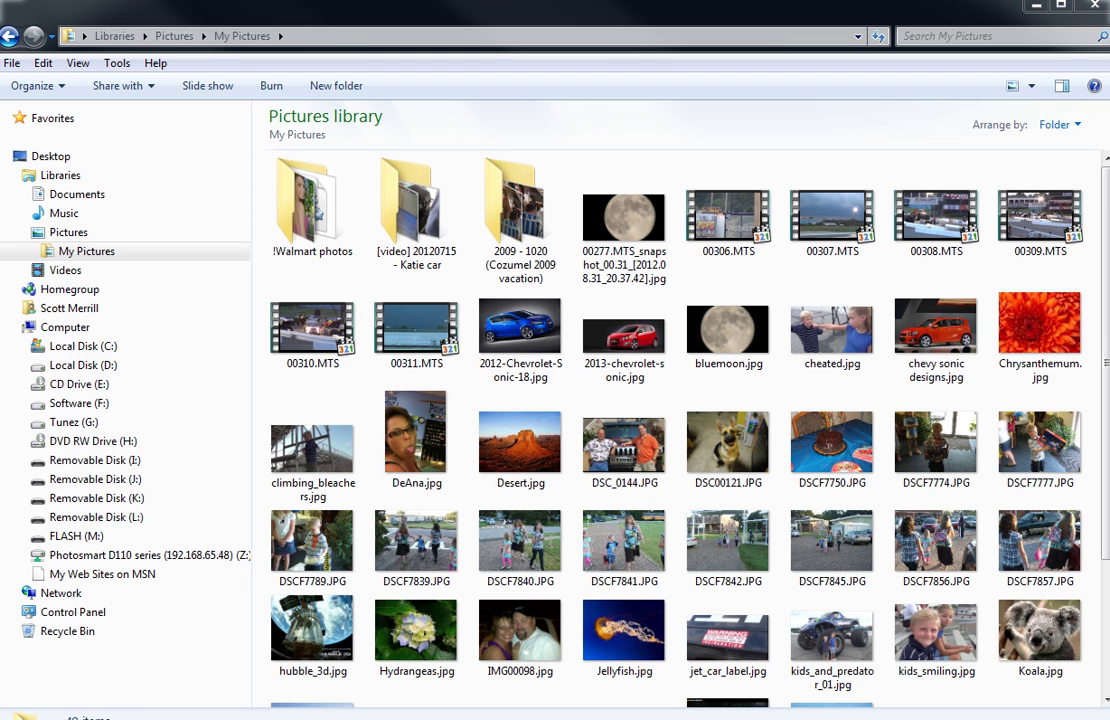
Step: Show the Computer view listing all drives, with FLASH (M:) now removed
{"action": "left_click", "coordinate": [78, 328]}
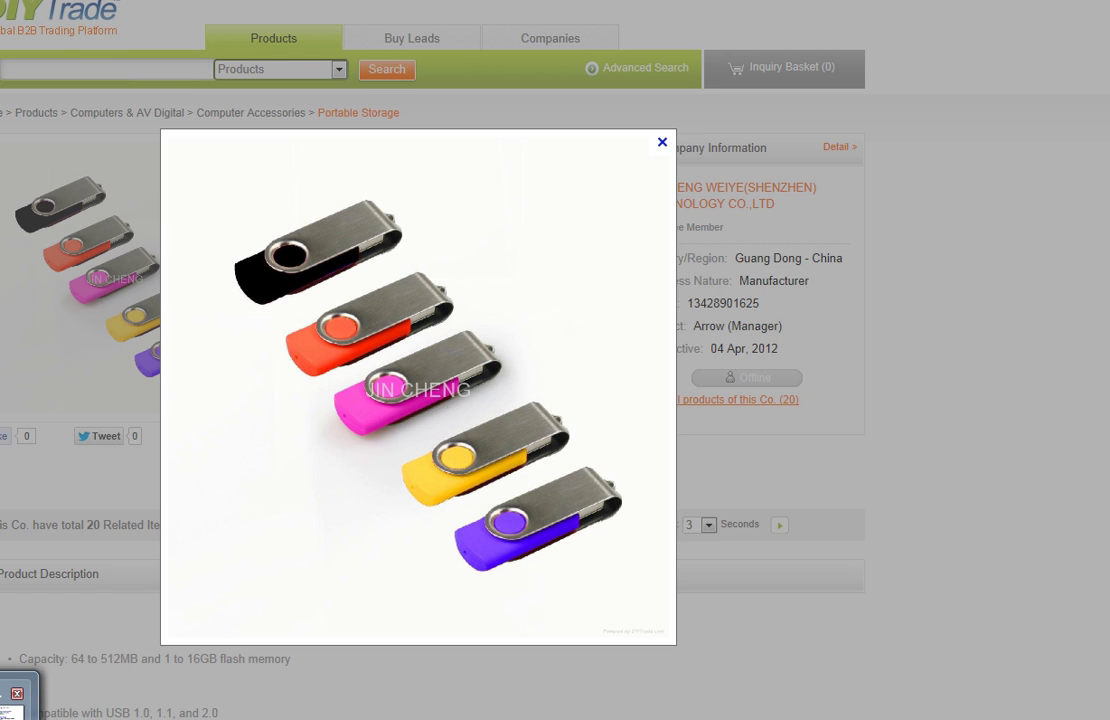
Step: Bring the Explorer Computer window listing hard disks and removable drives back to the front
{"action": "left_click", "coordinate": [19, 710]}
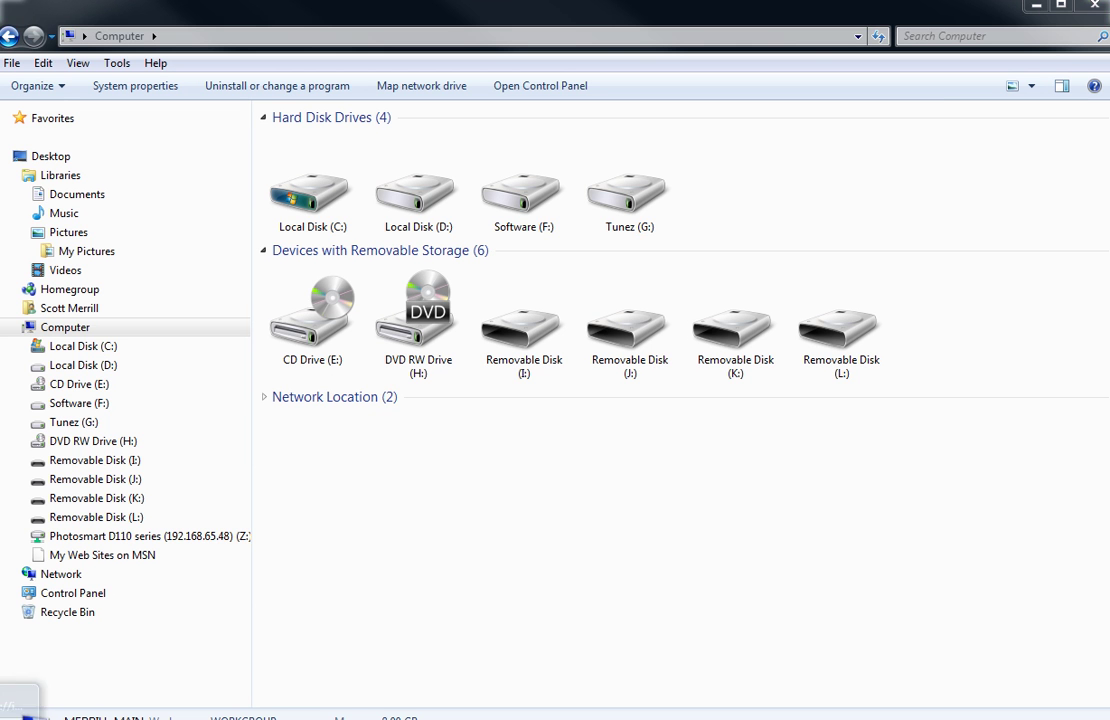